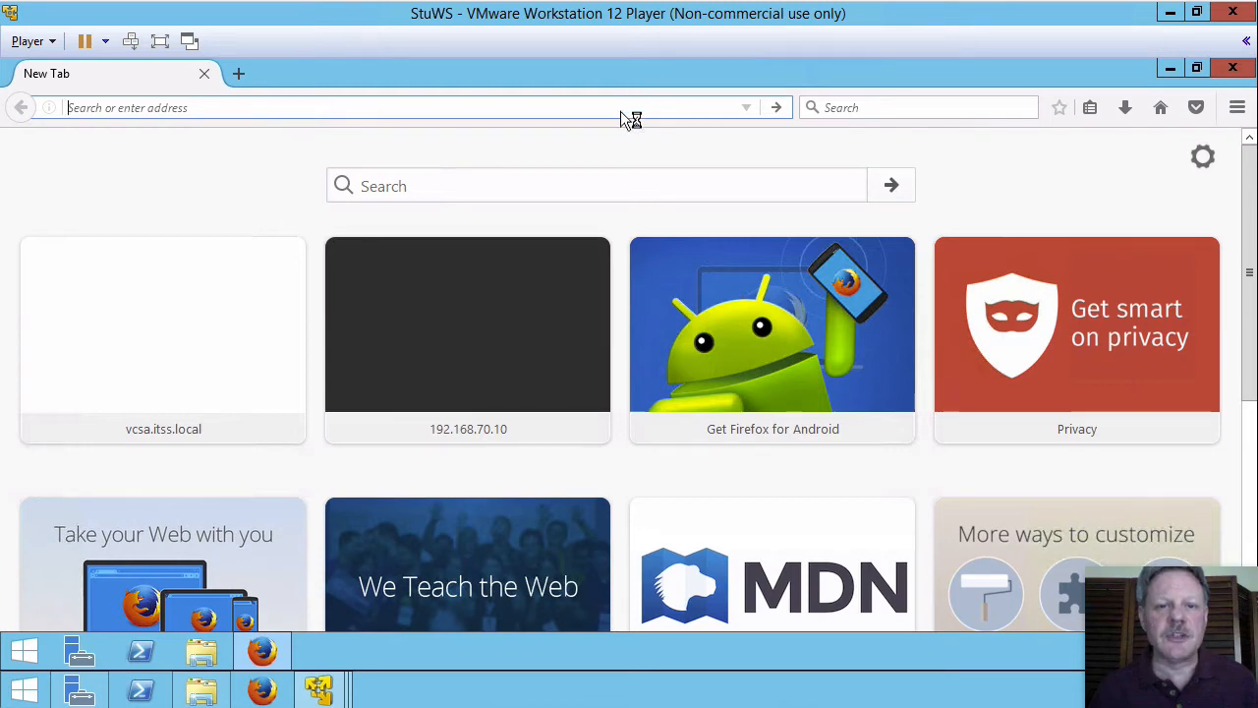
Step: Log in as root to the appliance management page at 192.168.70.10:5480
text(h)
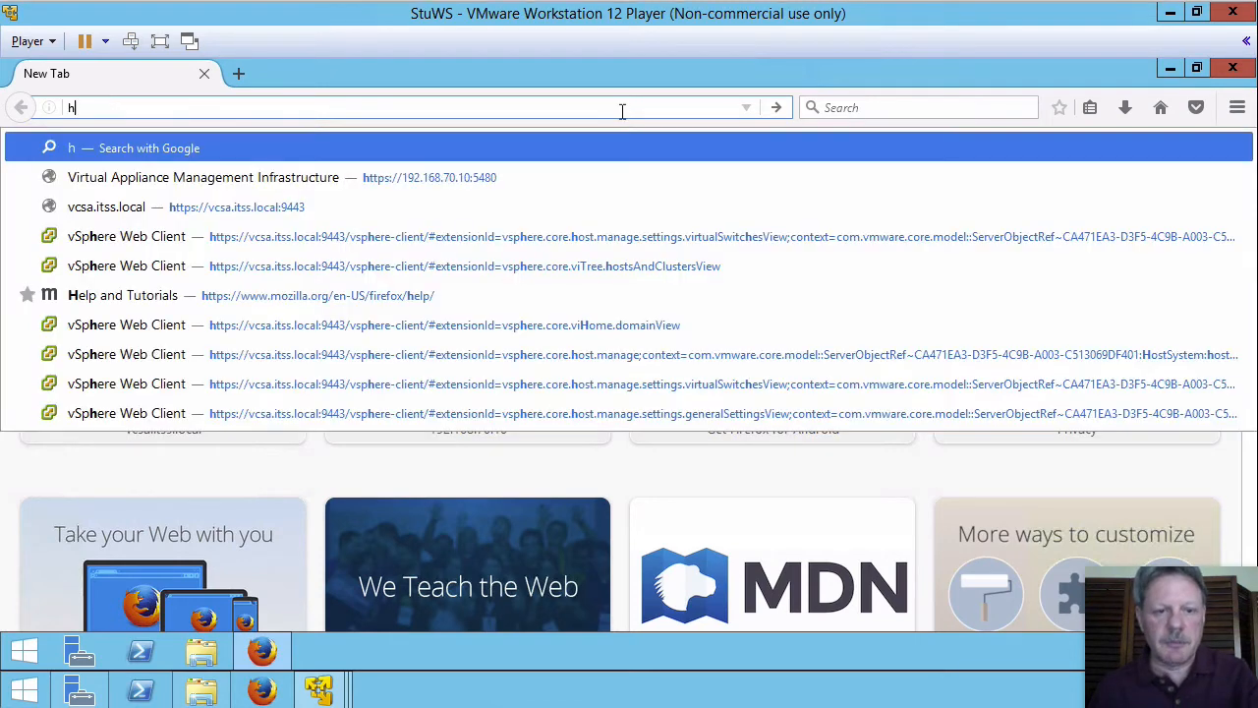
click(468, 181)
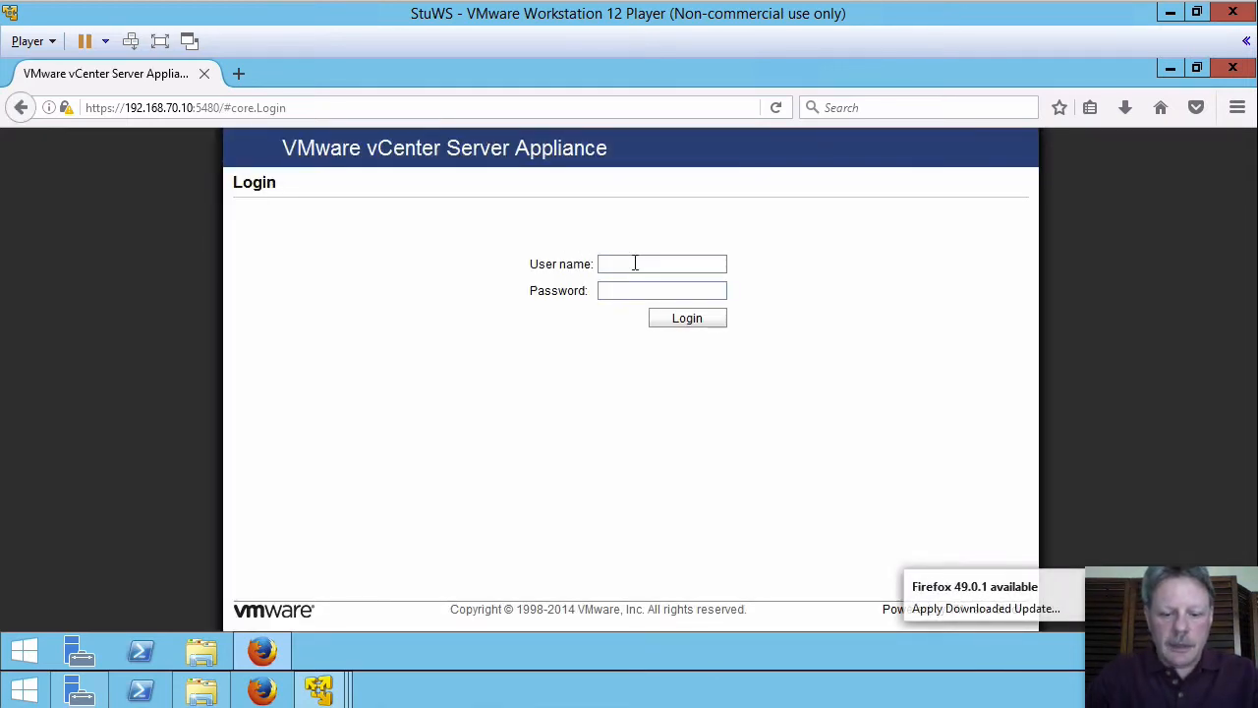
text(root)
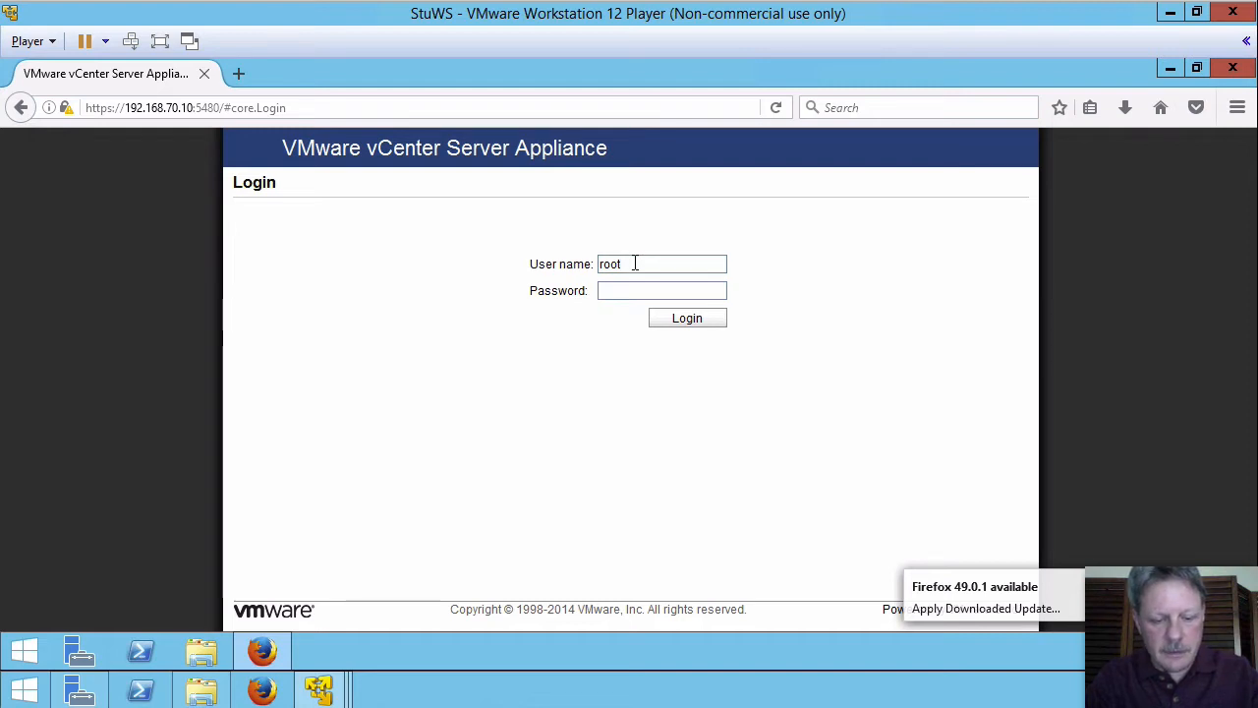
key(Tab)
text(********)
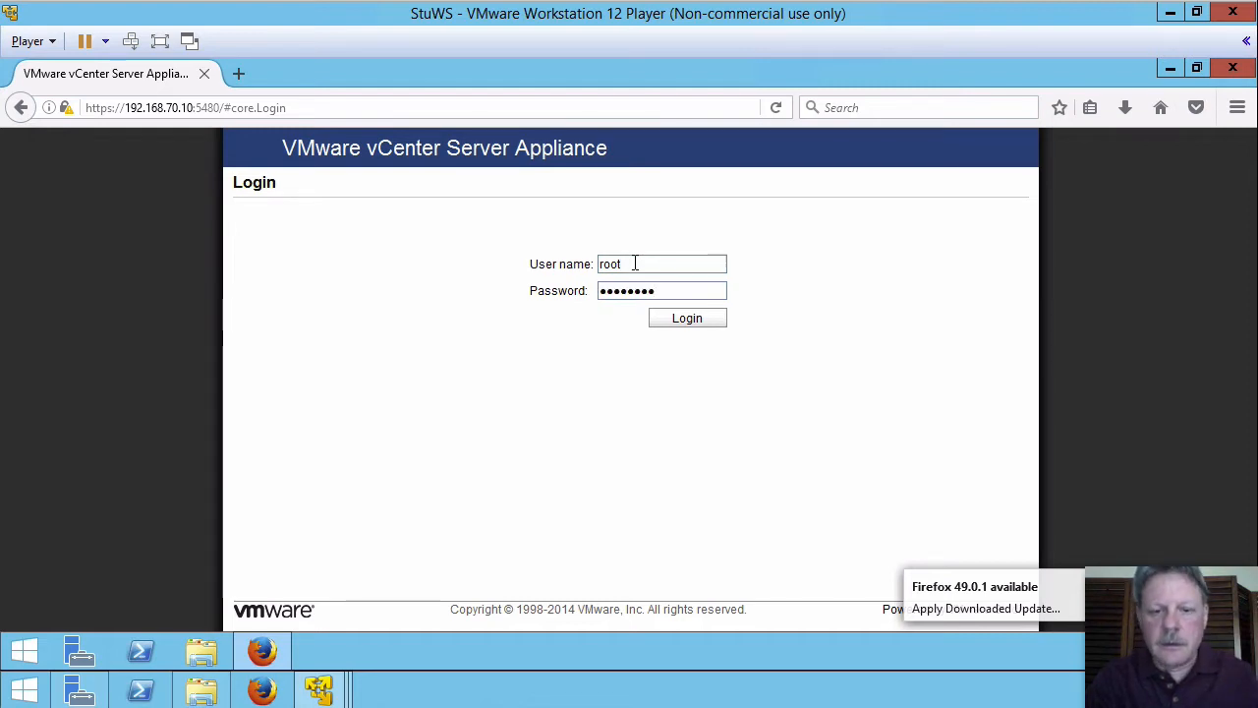
key(Return)
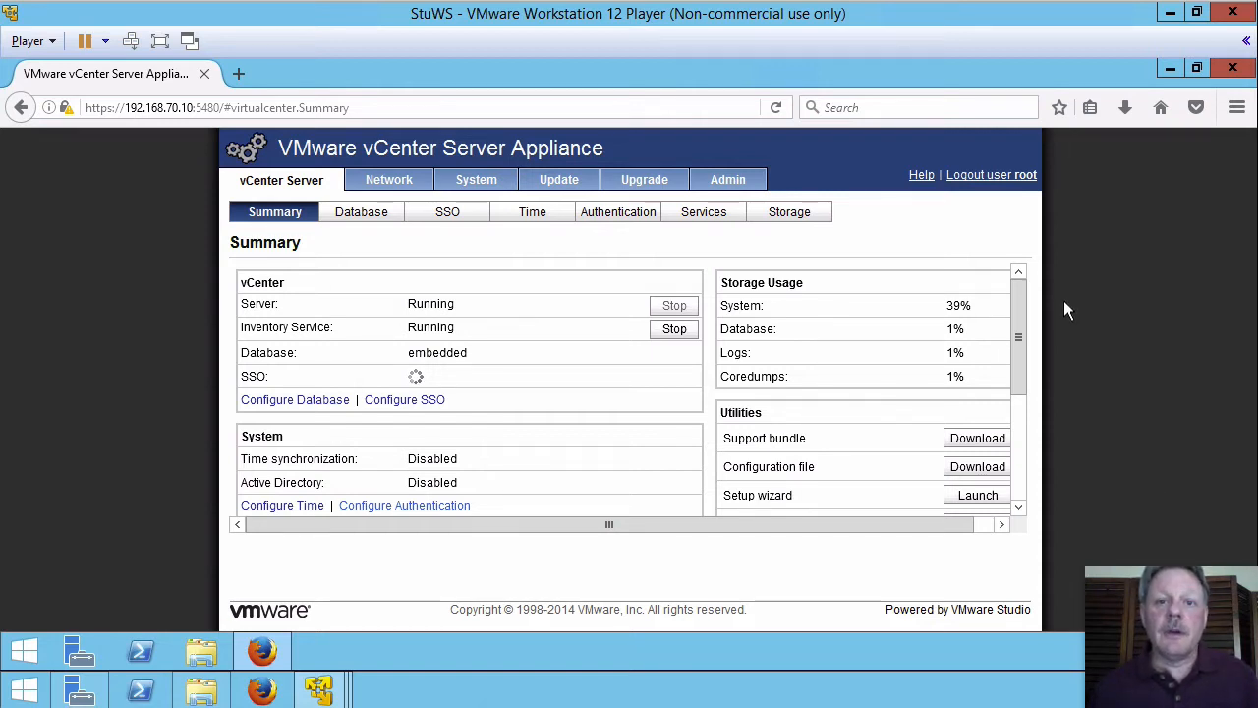
Step: Enable Active Directory for domain itss.local and enter the domain administrator's account and password
click(628, 212)
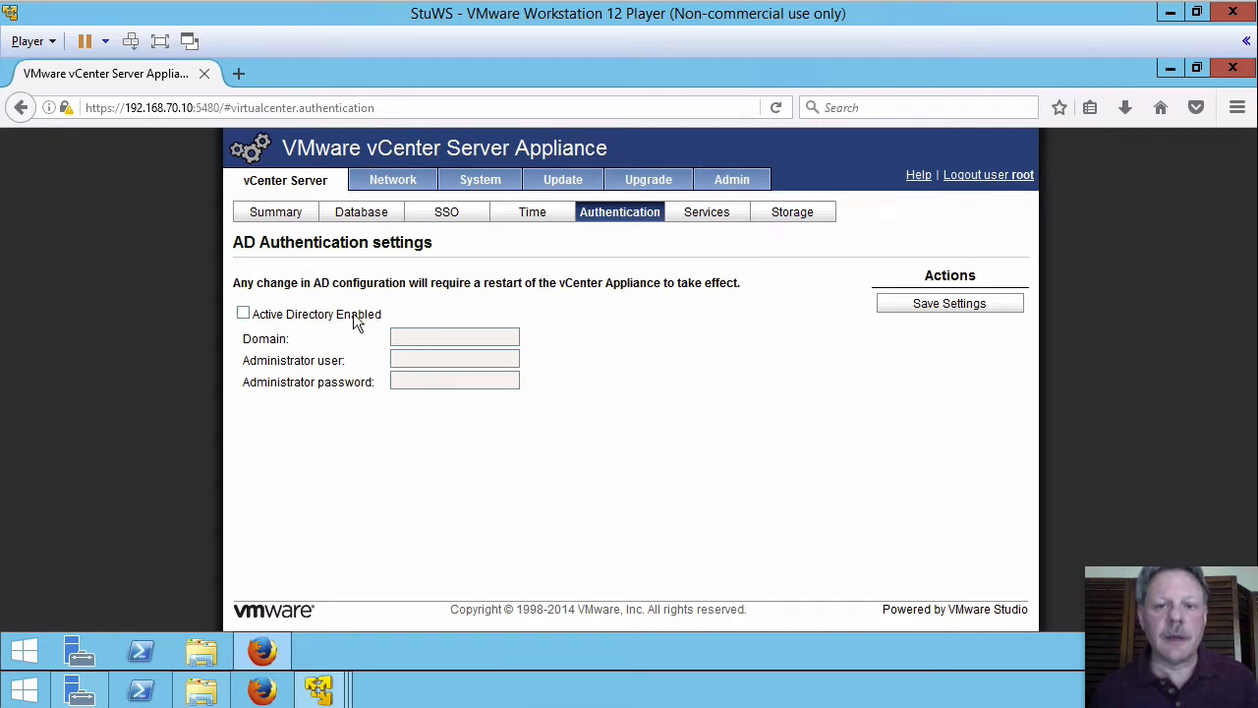
click(243, 315)
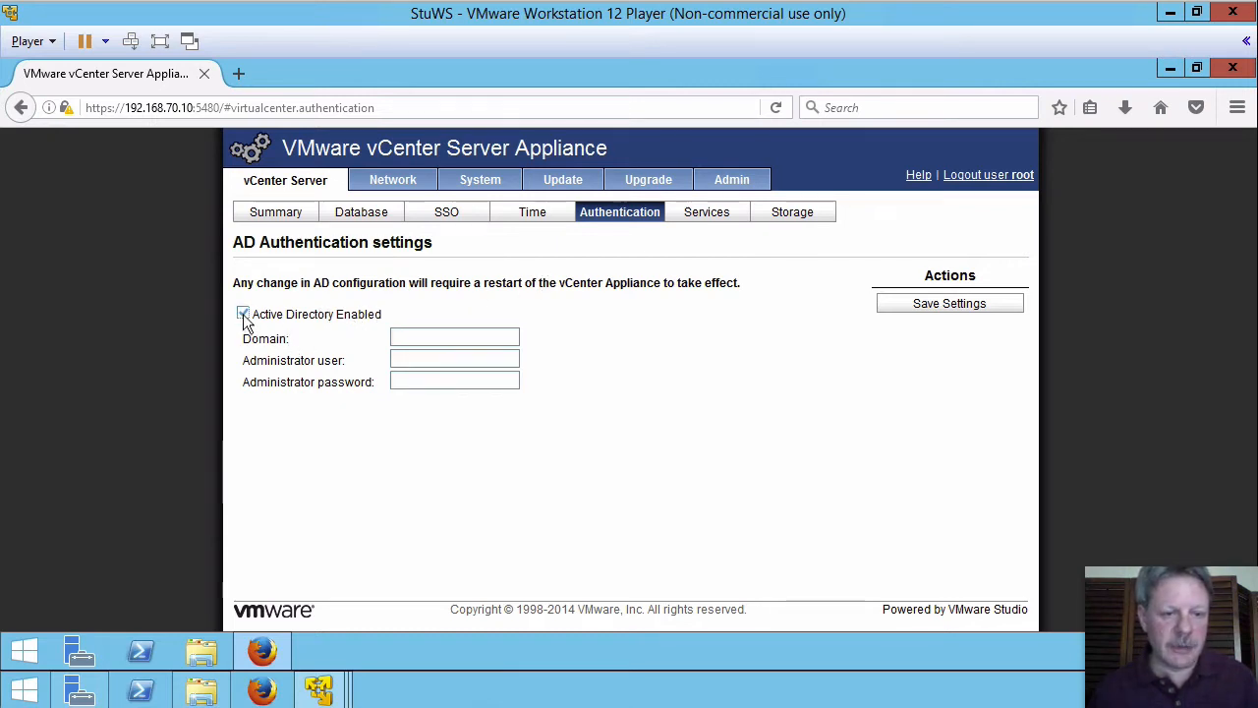
click(443, 338)
text(it)
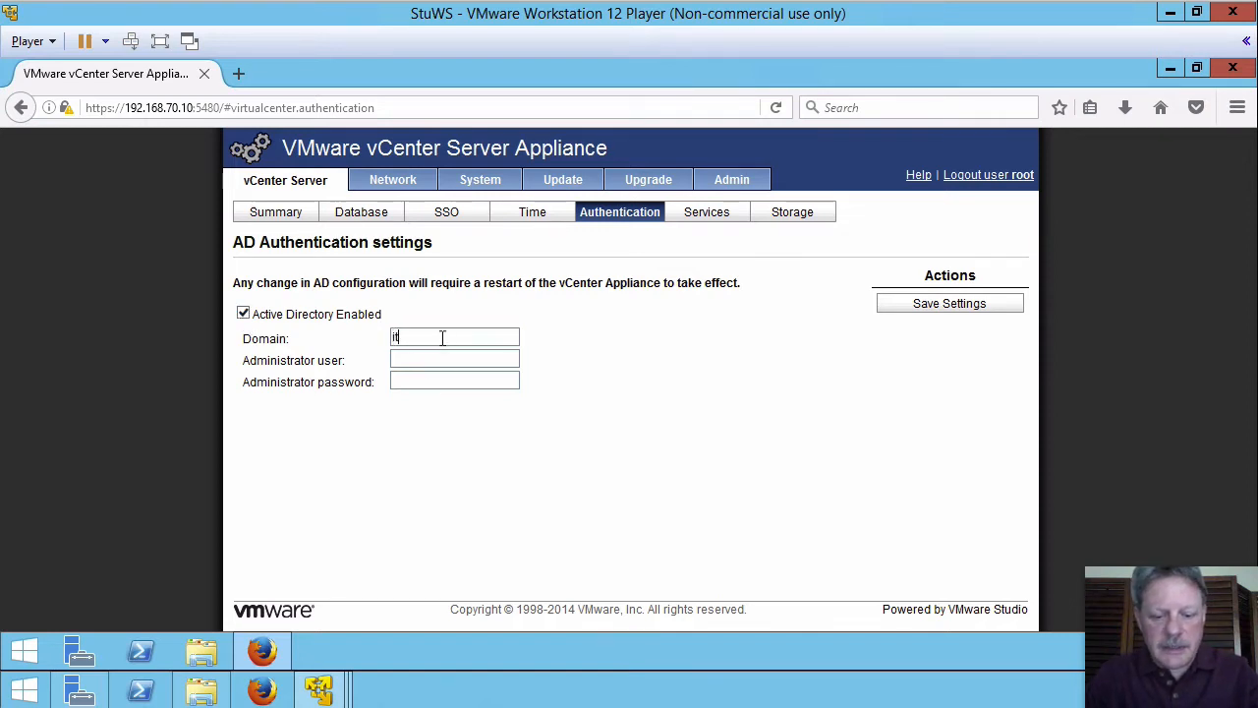
text(ss.local)
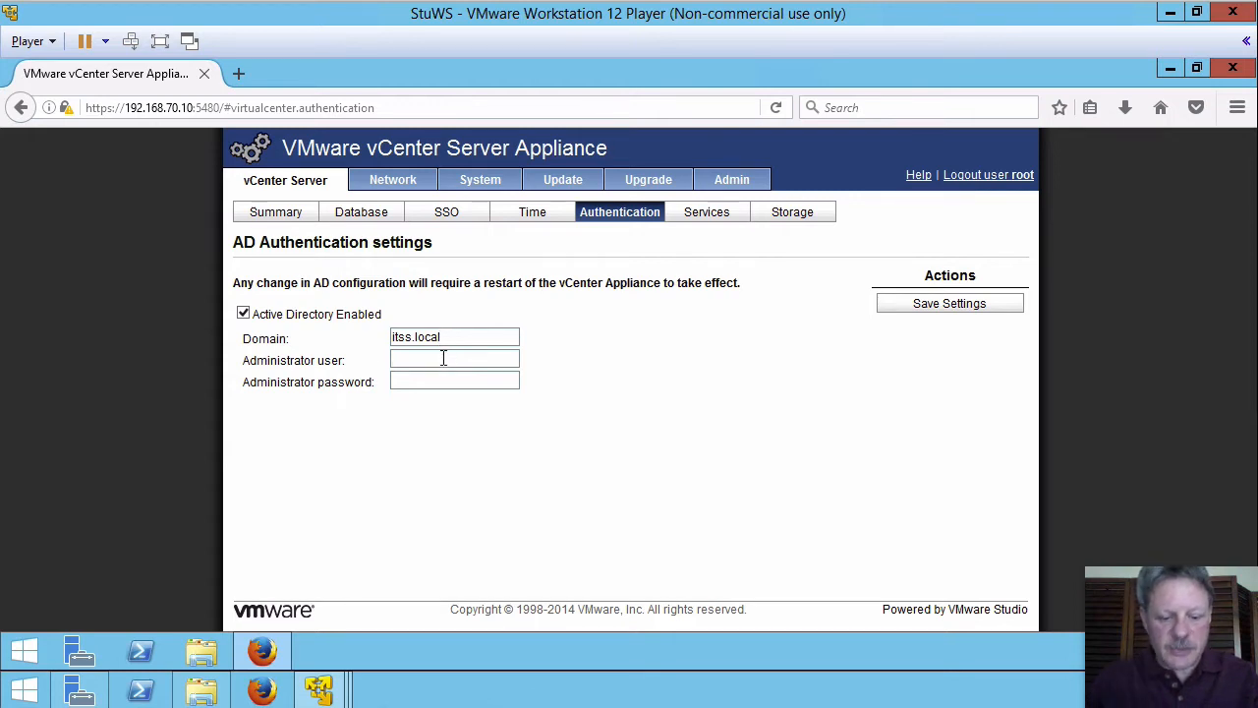
click(443, 359)
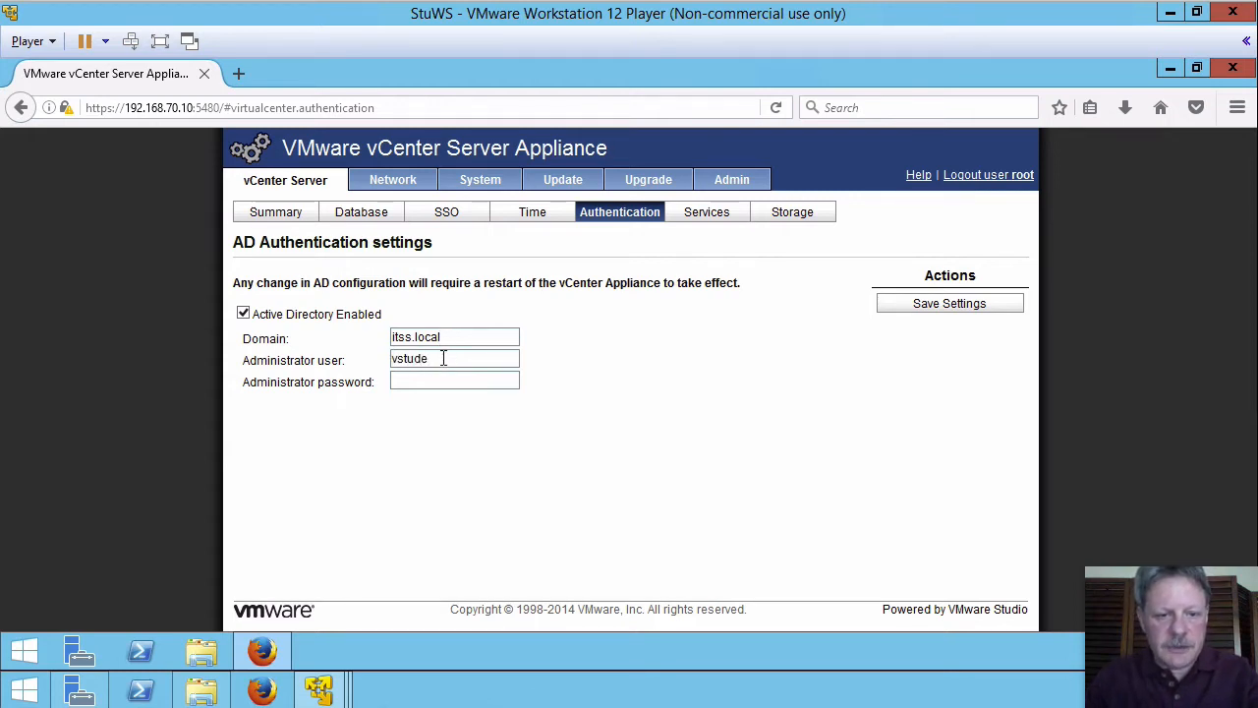
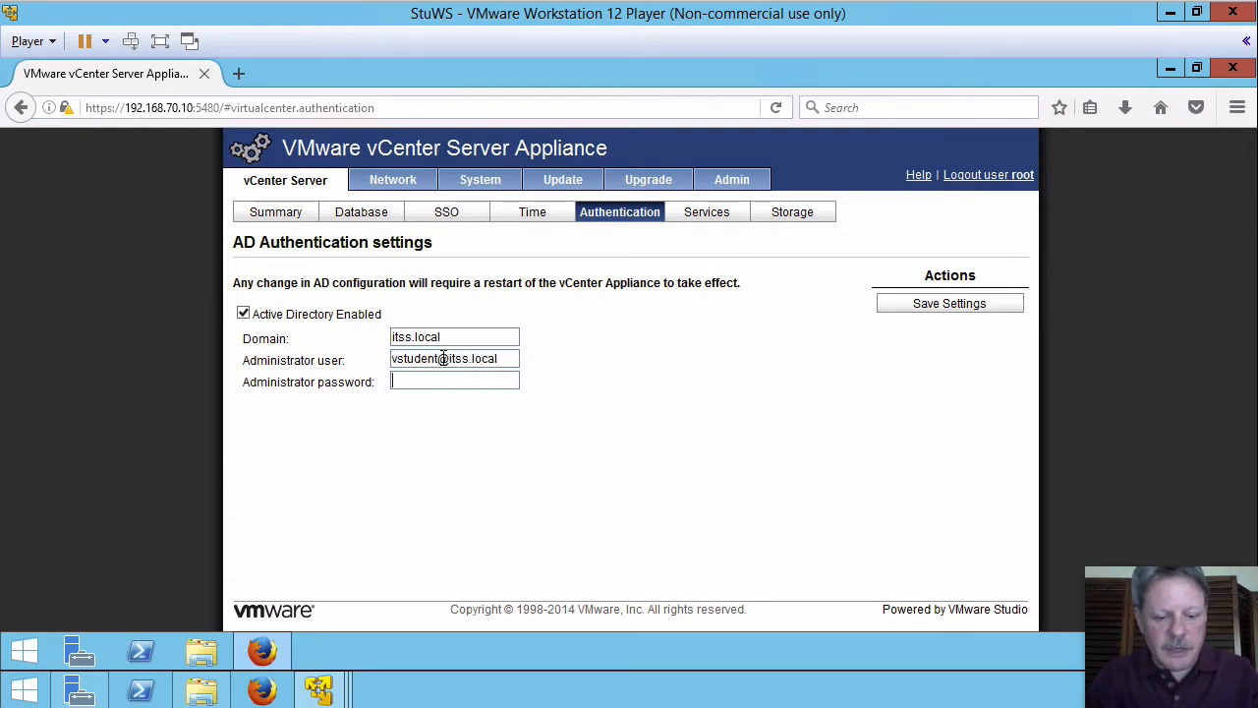
key(Tab)
text(********)
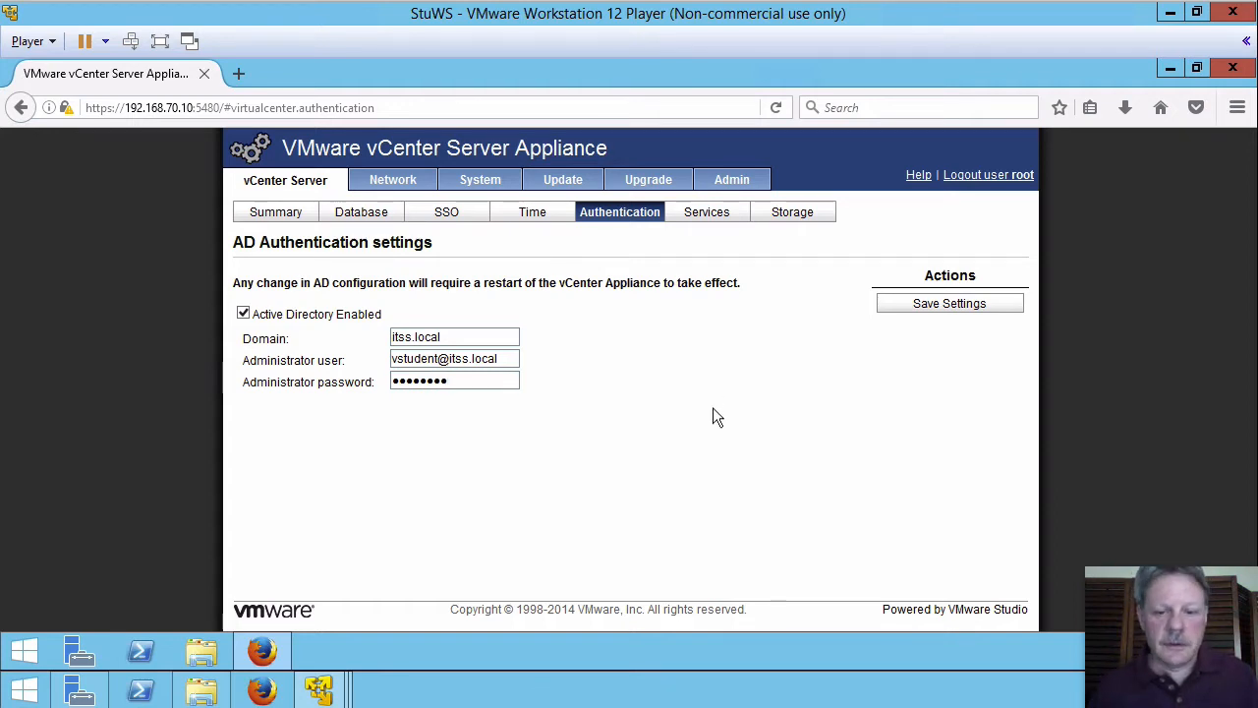
Step: Save the Active Directory settings and wait for 'Operation was successful.'
click(898, 307)
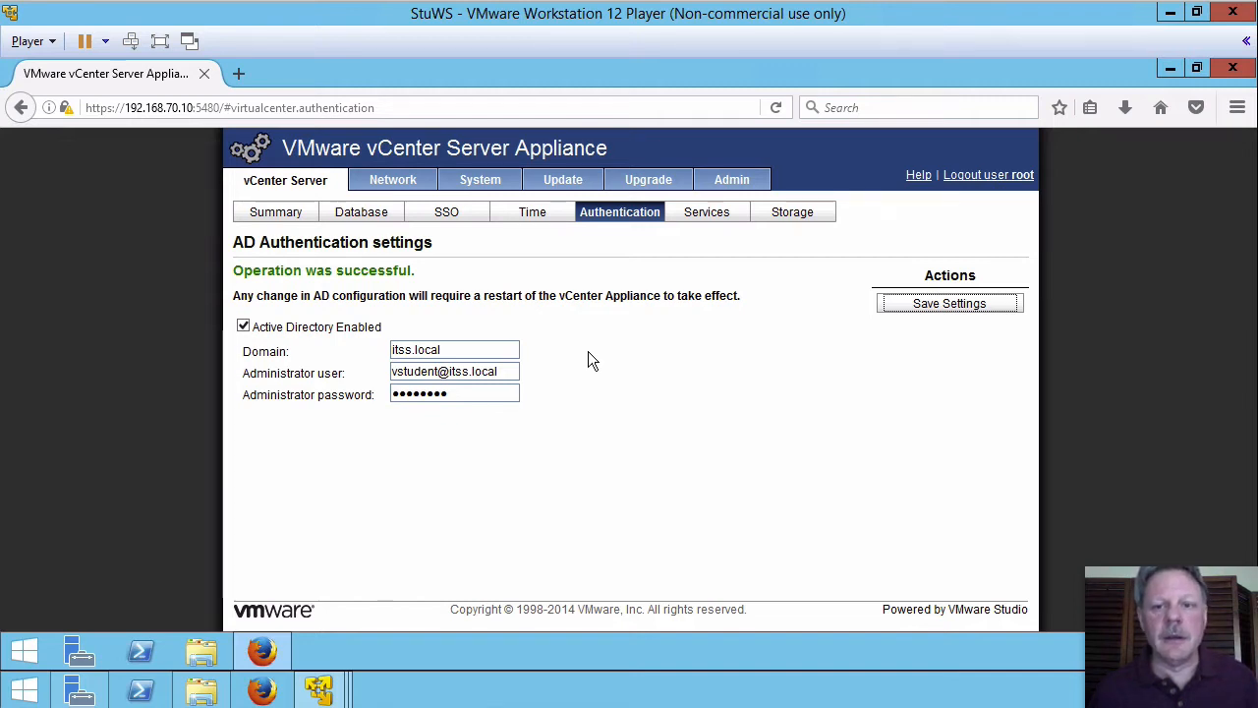
Step: In a new tab, sign in to the vcsa.itss.local Web Client as the vsphere.local administrator
click(239, 75)
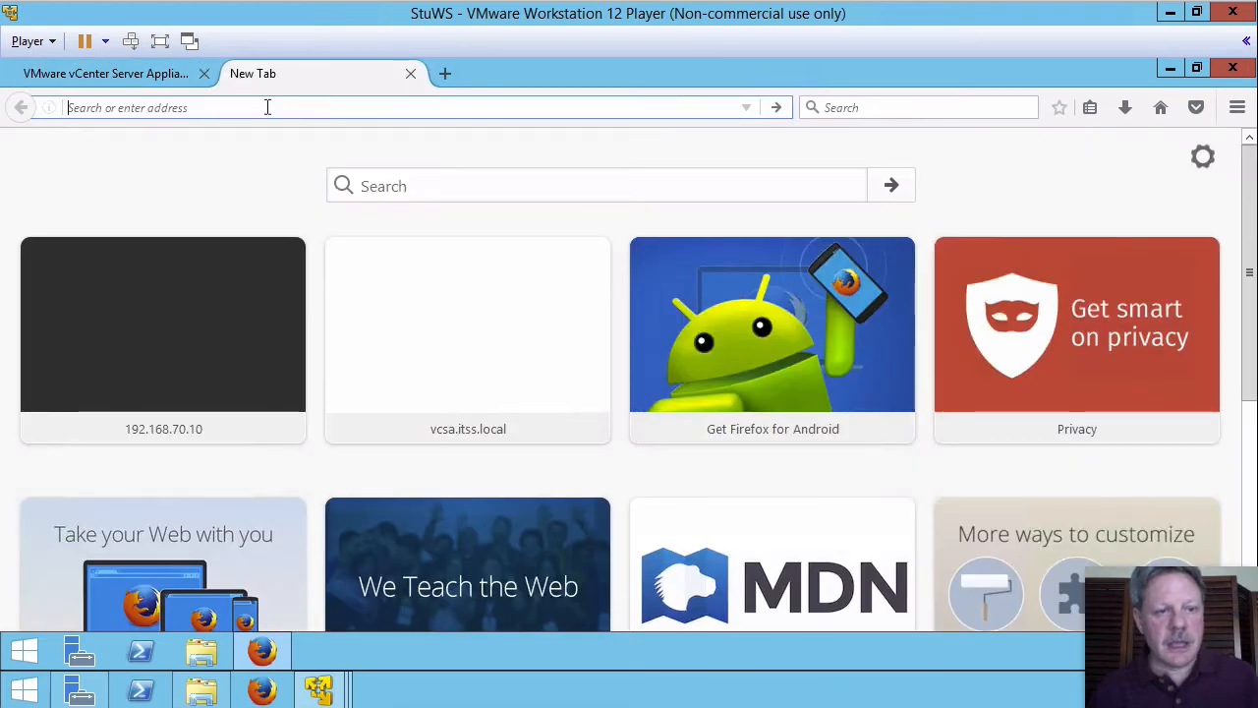
text(h)
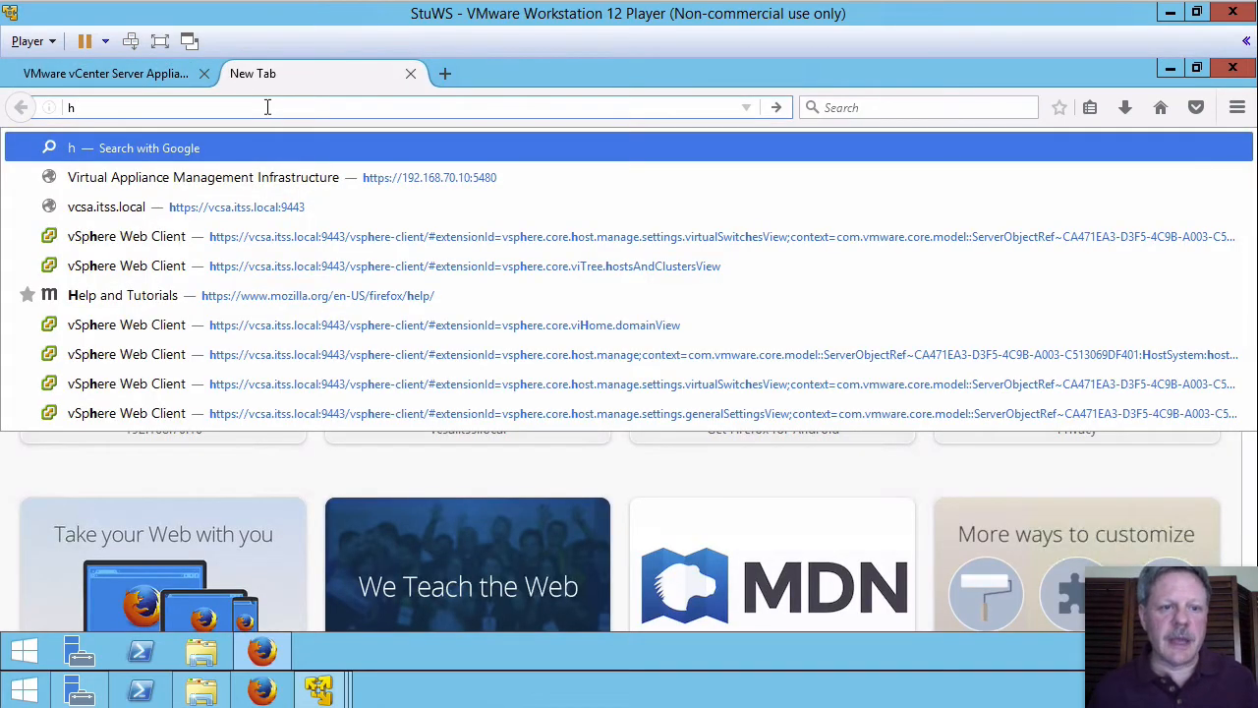
click(264, 206)
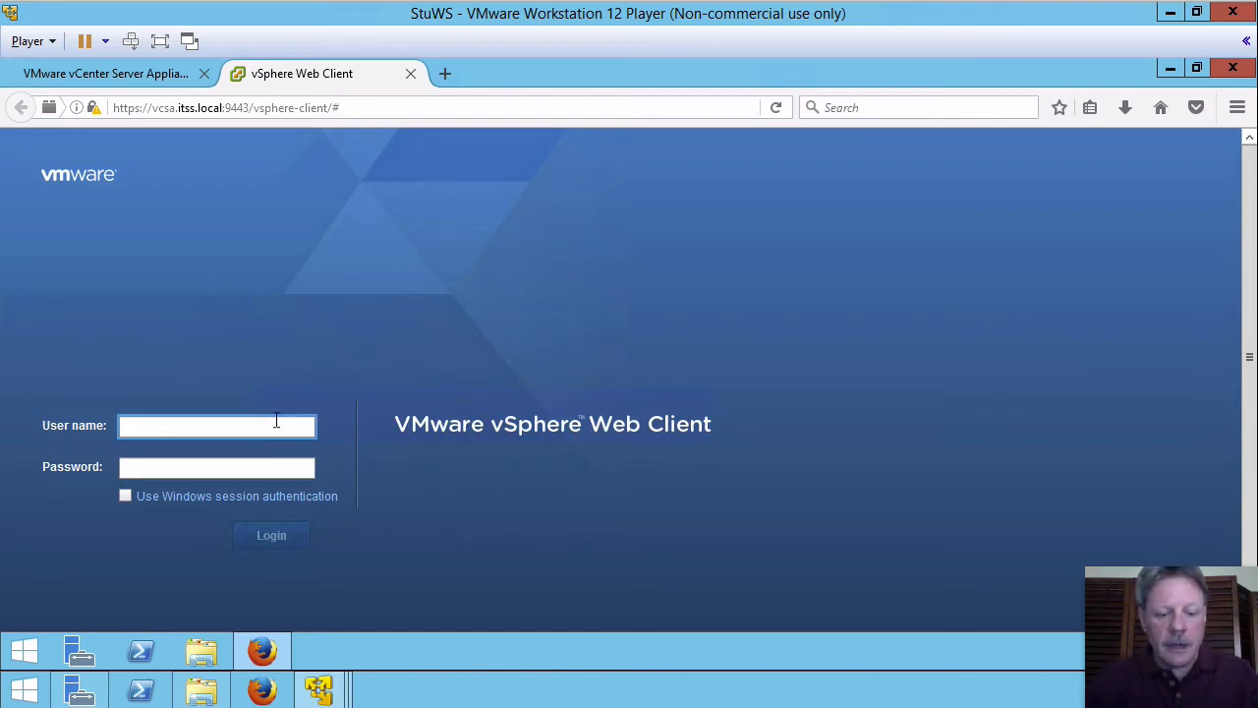
text(administra)
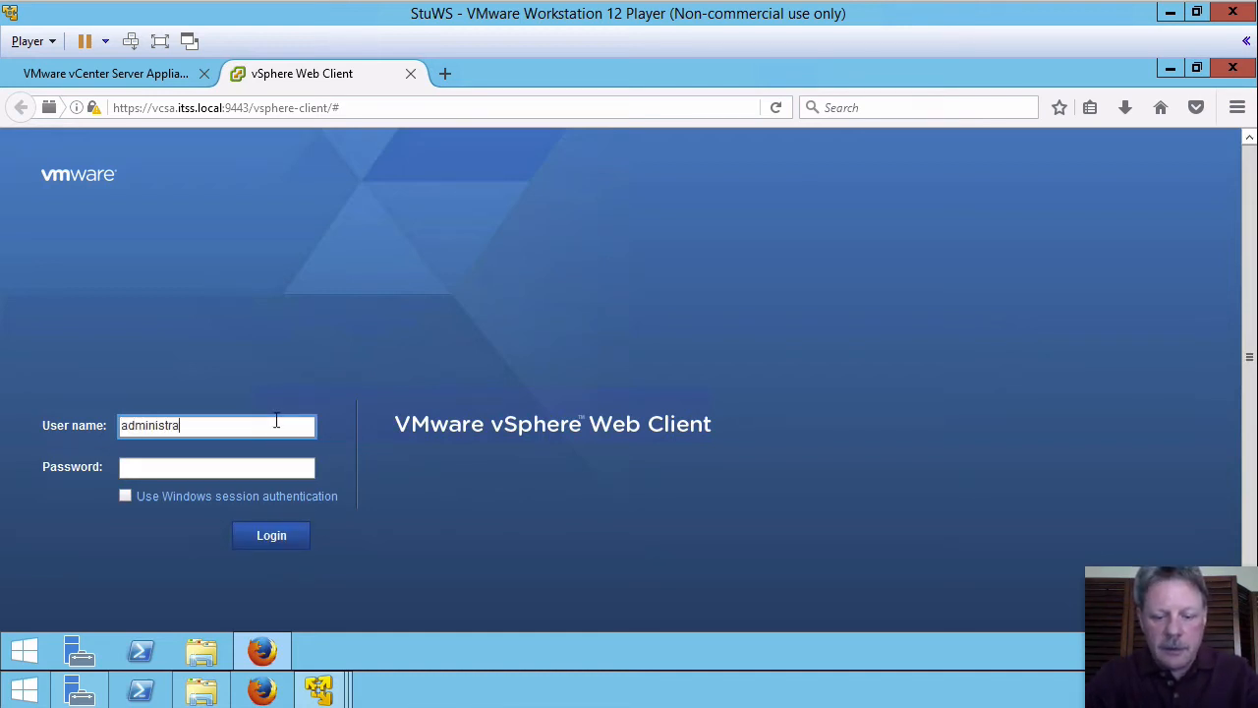
text(tor@vsphere)
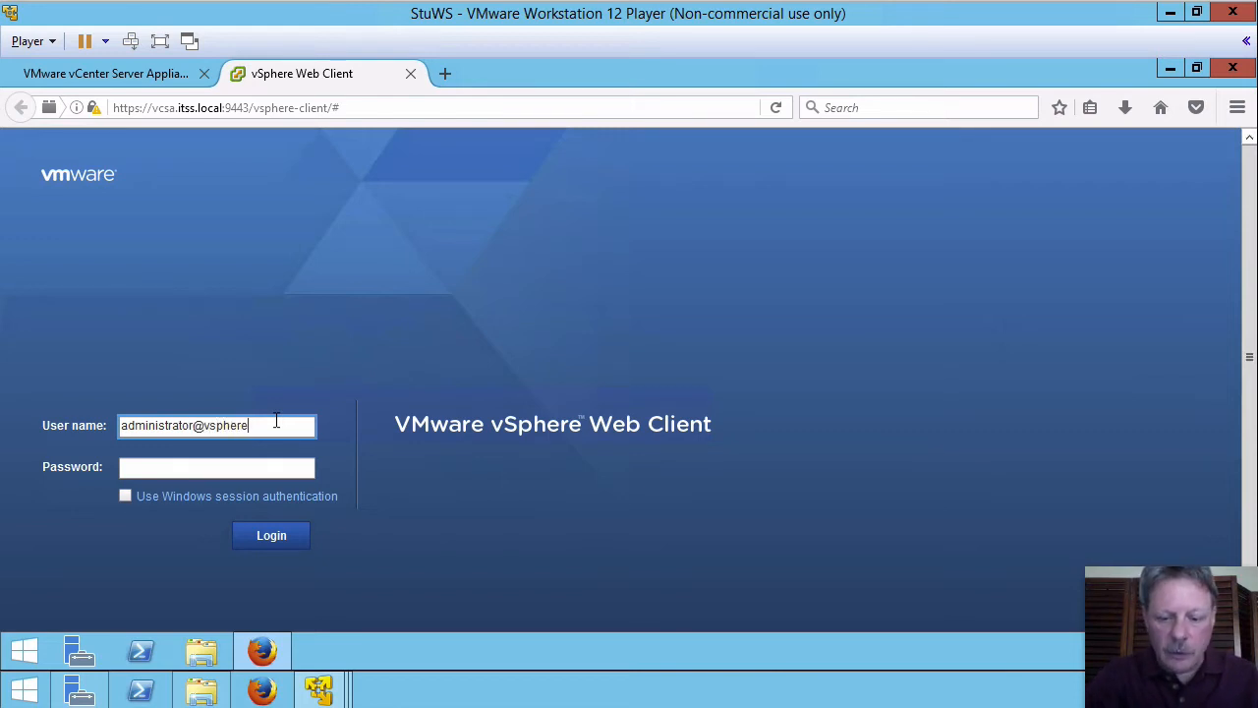
text(.local)
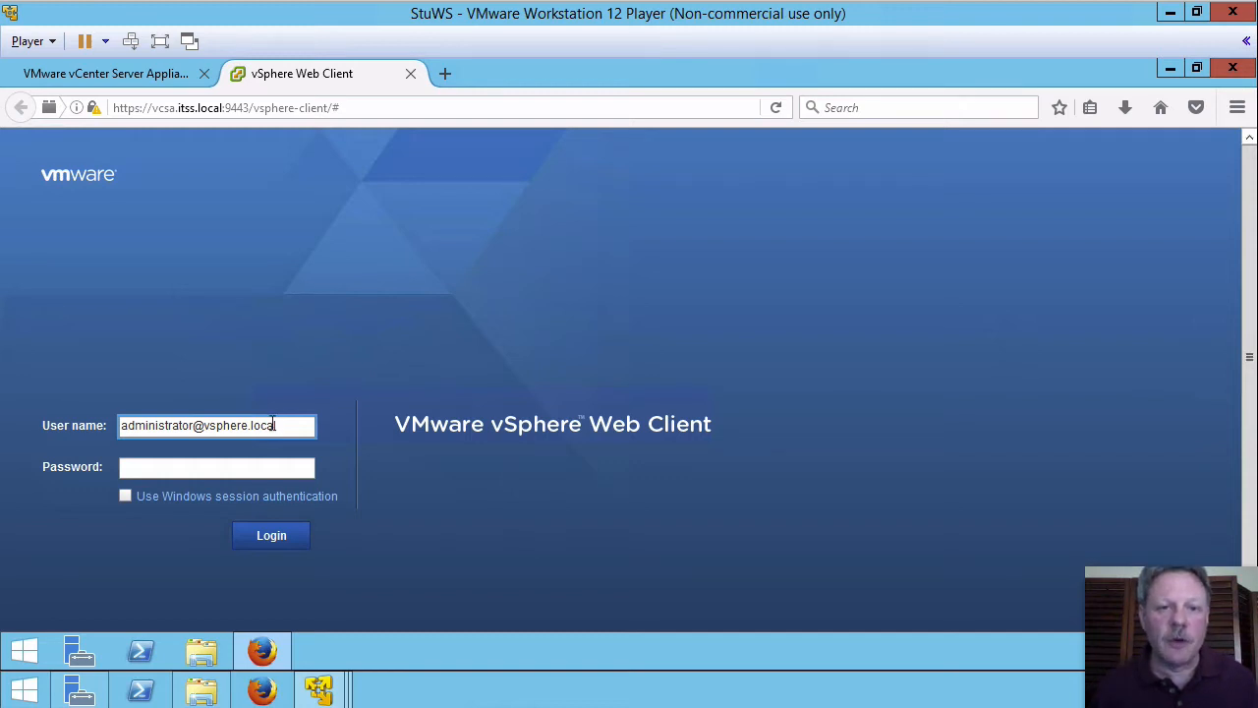
click(248, 471)
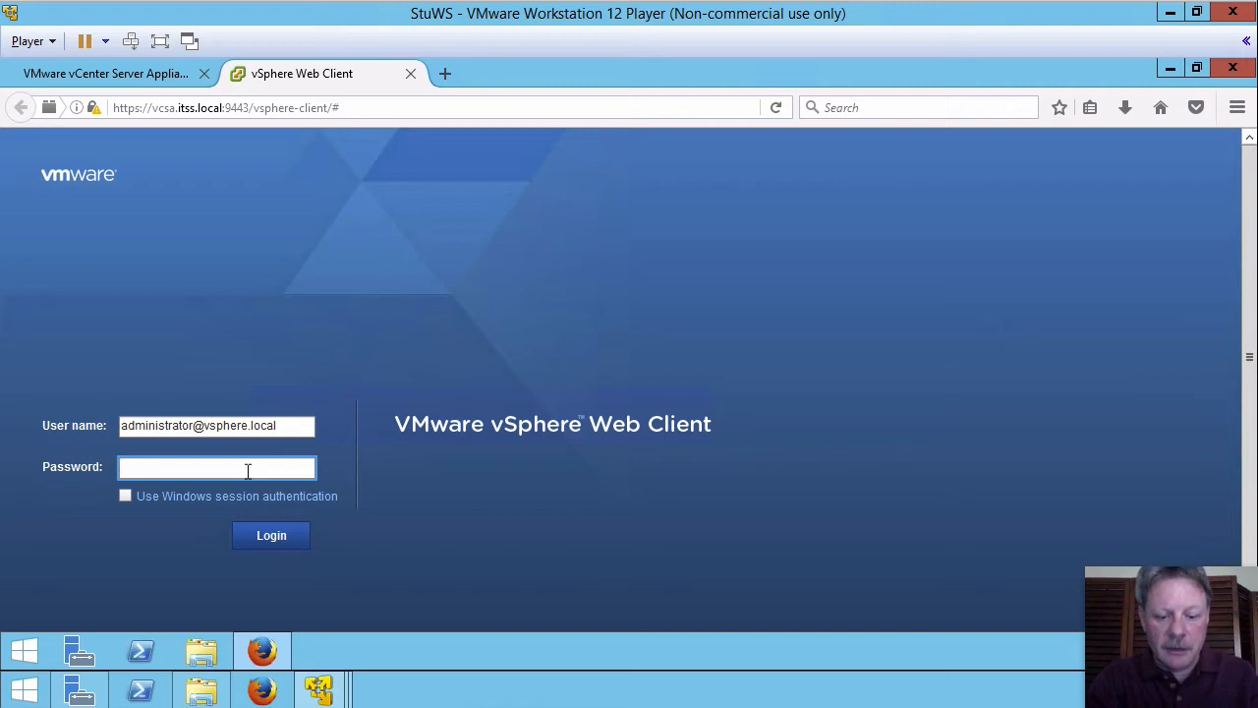
text(******)
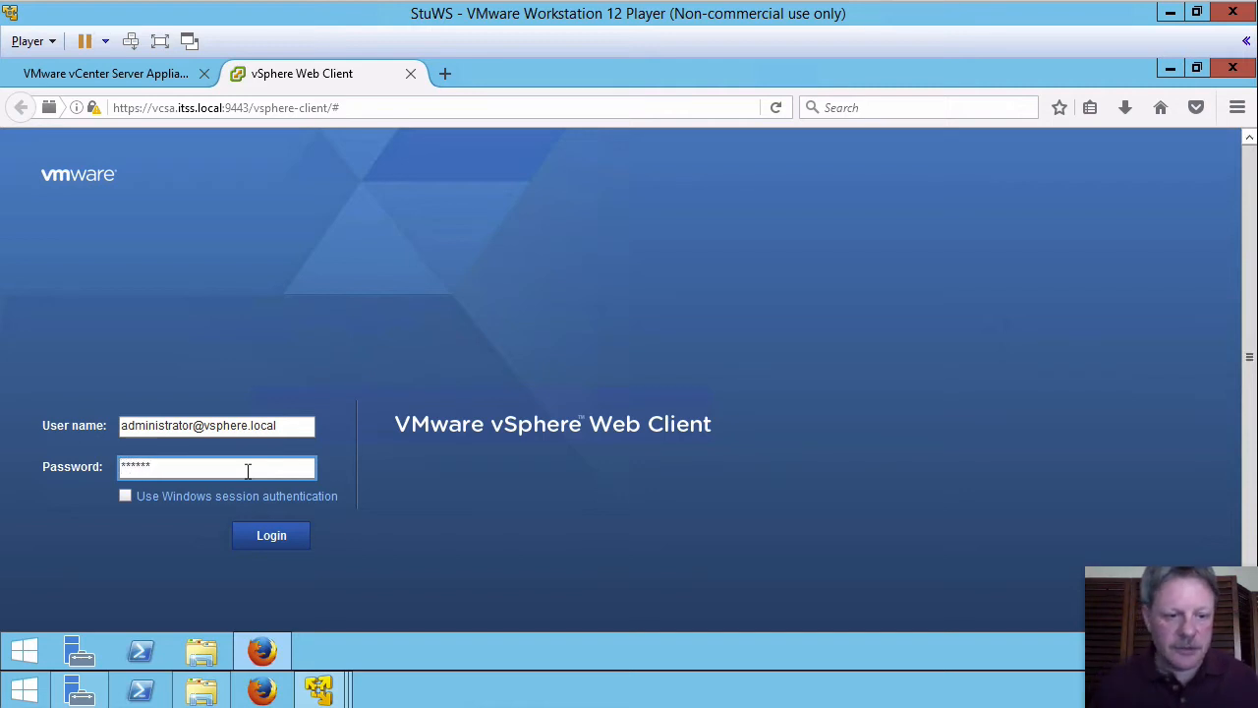
click(261, 536)
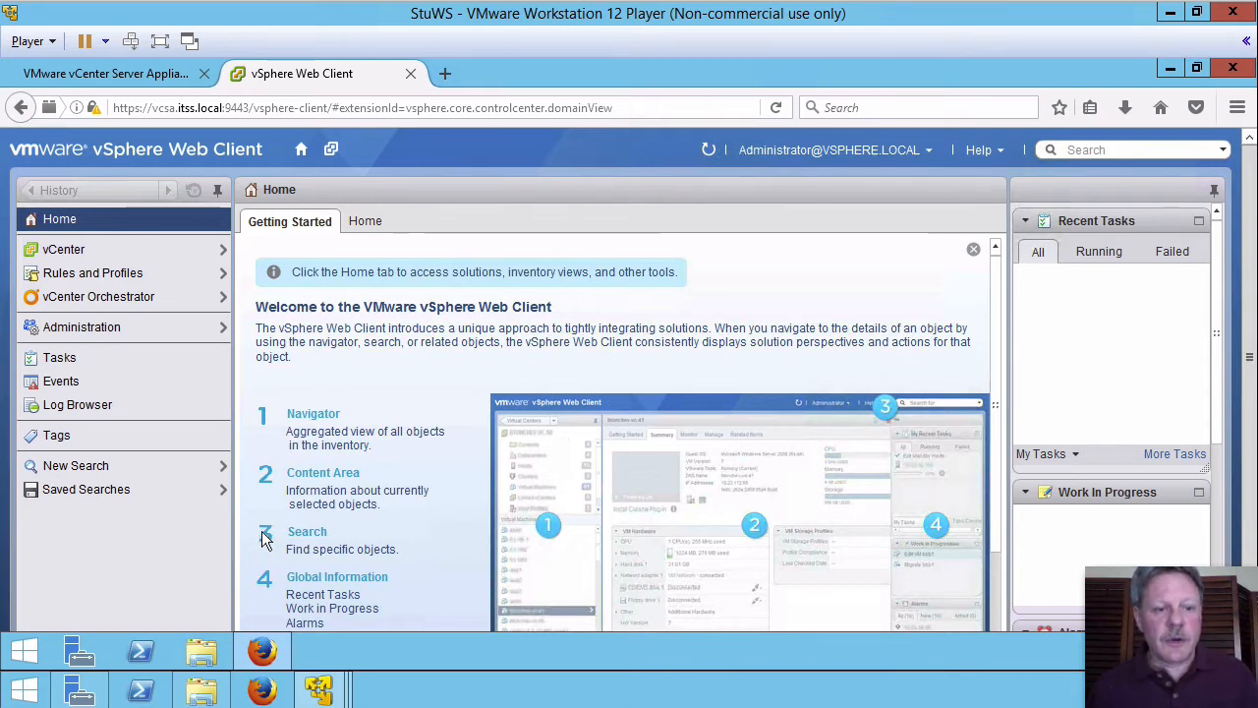
Step: Go to Administration > Single Sign-On Configuration and show the Identity Sources tab
click(99, 330)
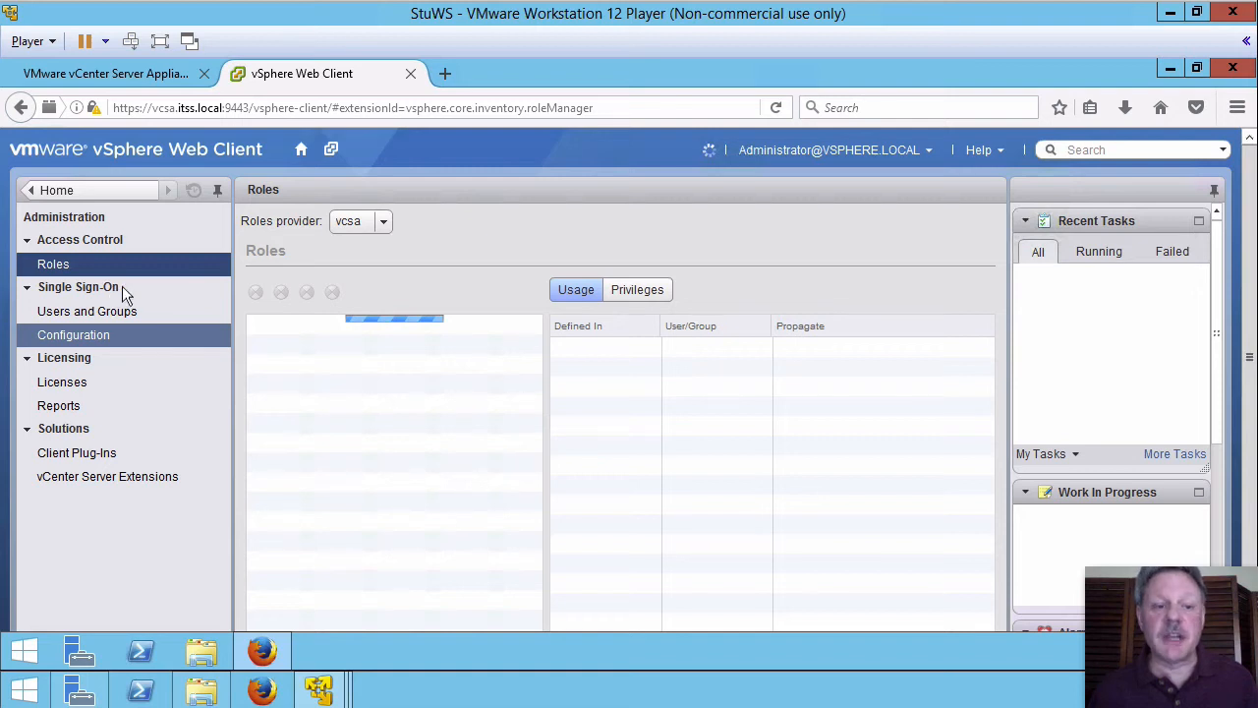
click(78, 338)
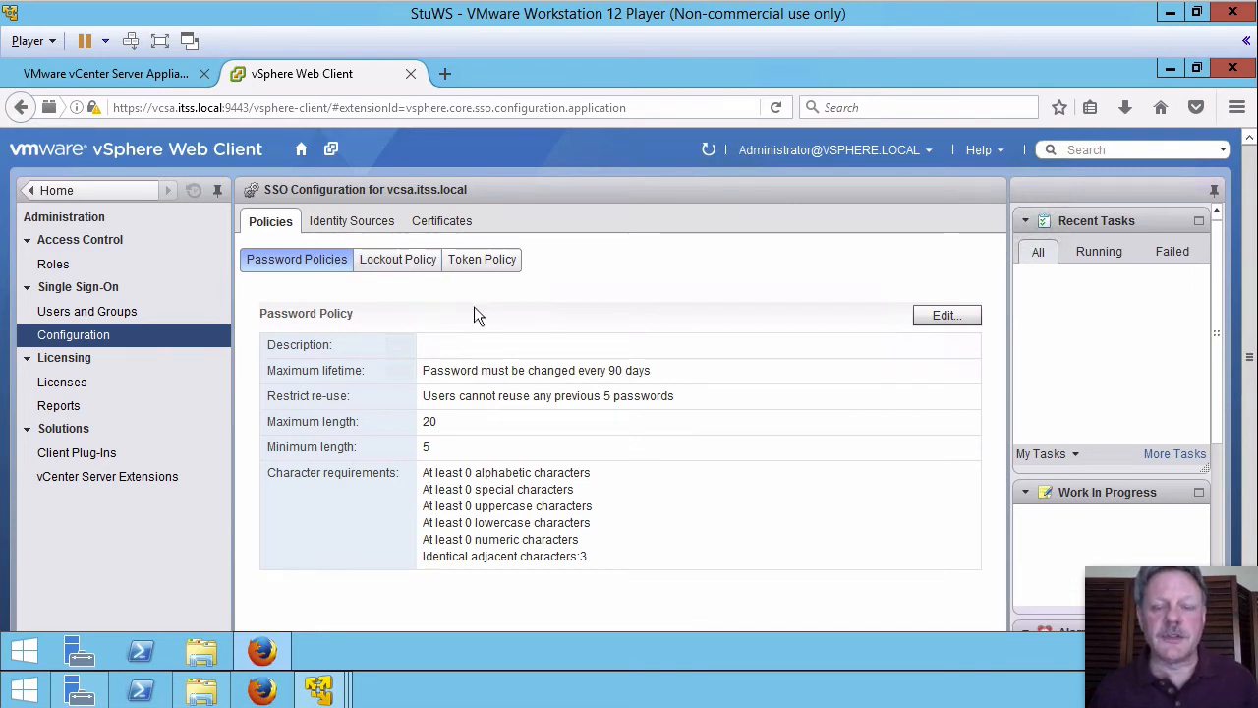
click(377, 222)
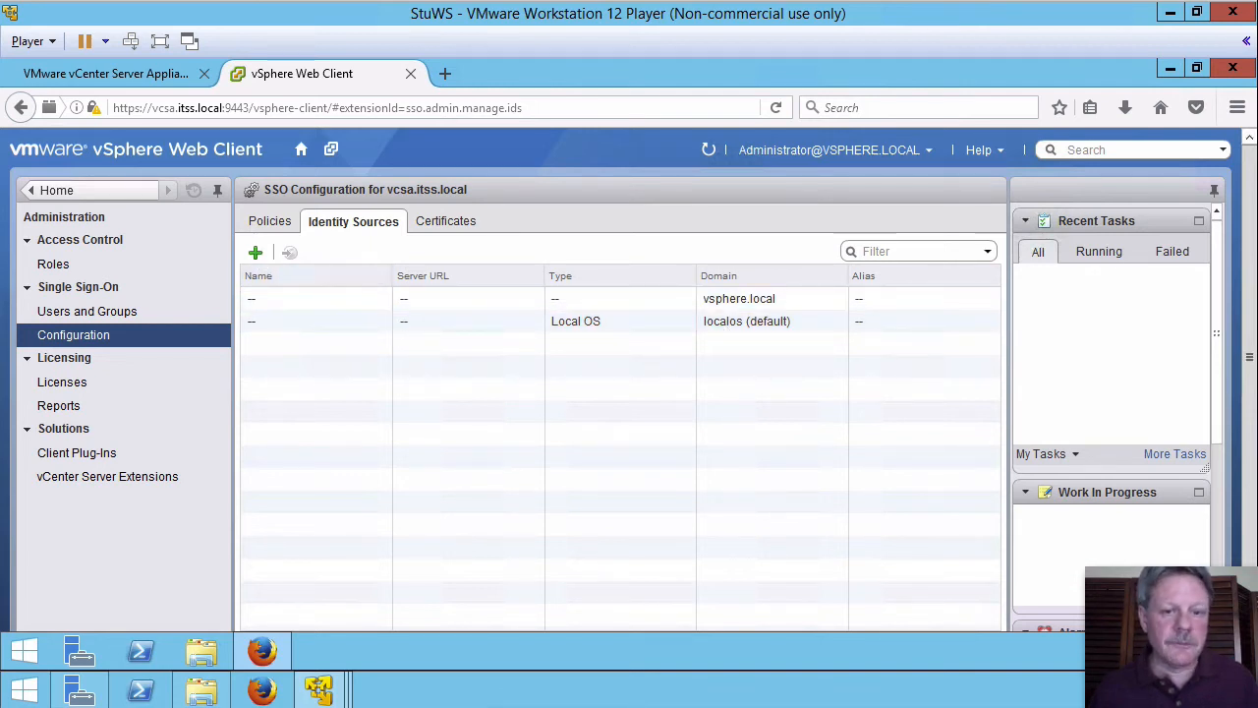
Step: Start an Active Directory as LDAP source named itss.local with users base DN CN=Users,DC=itss,DC=local
click(256, 253)
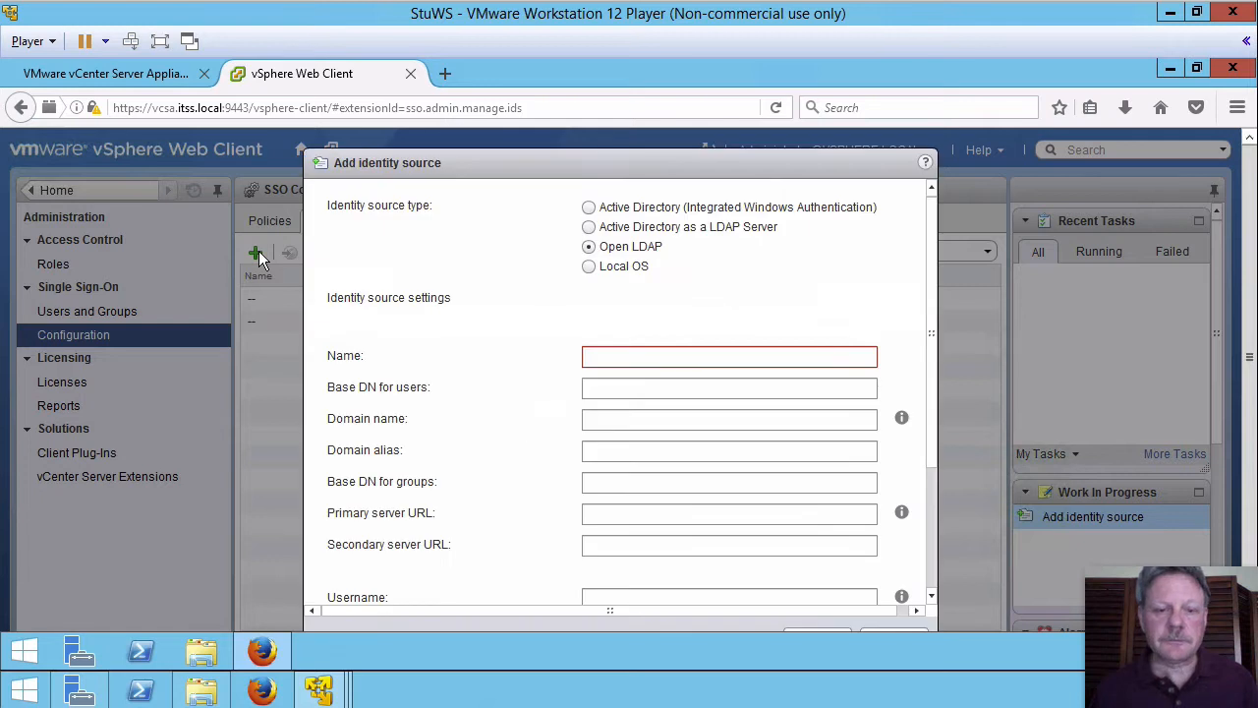
drag(690, 175, 701, 79)
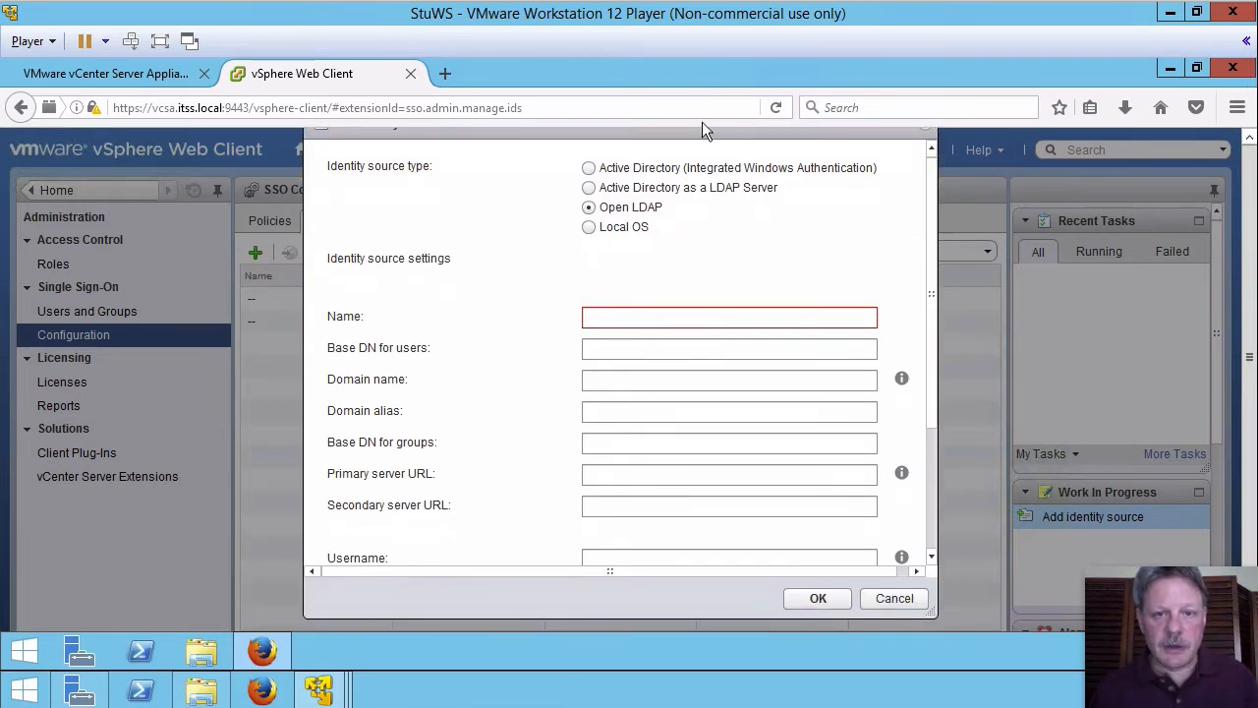
drag(699, 136, 699, 137)
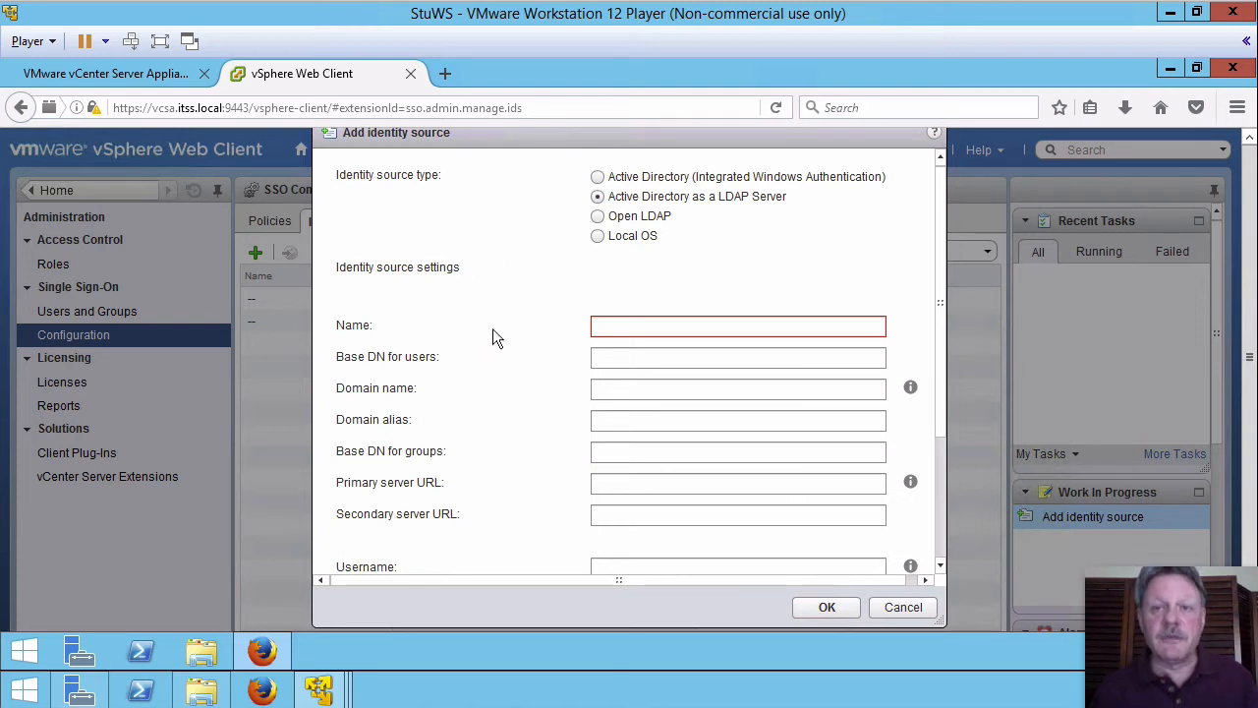
click(649, 333)
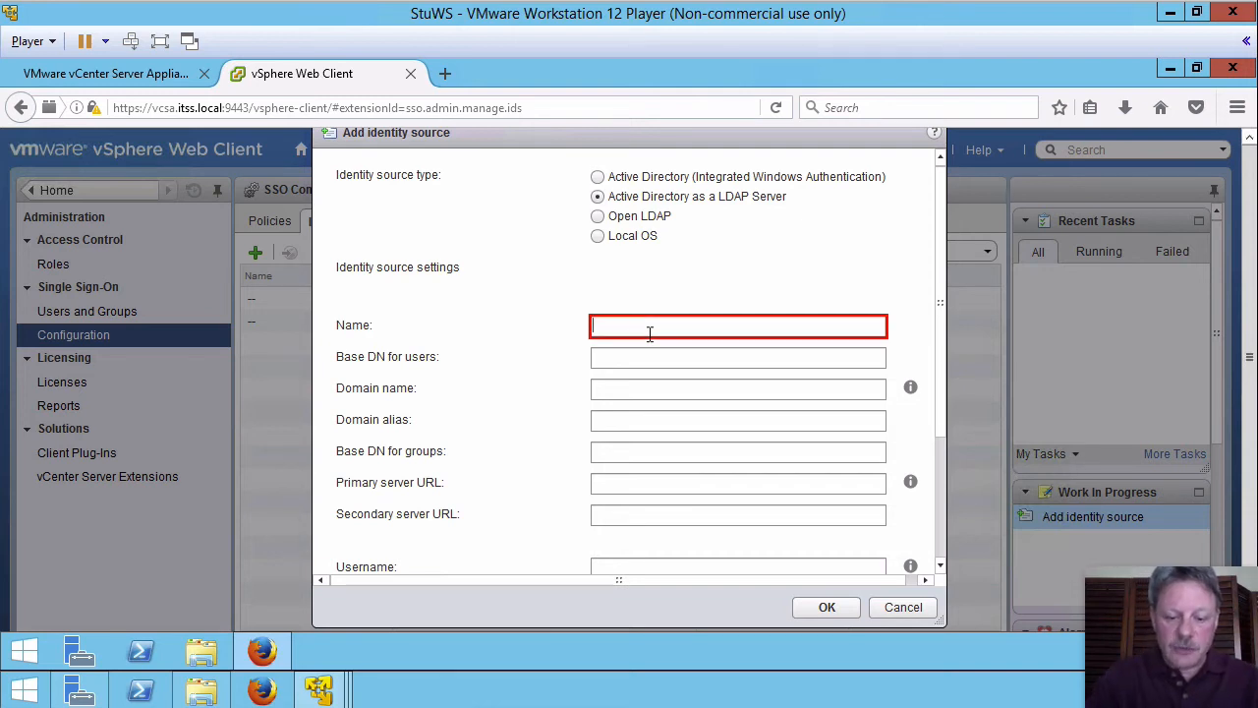
text(itss.local)
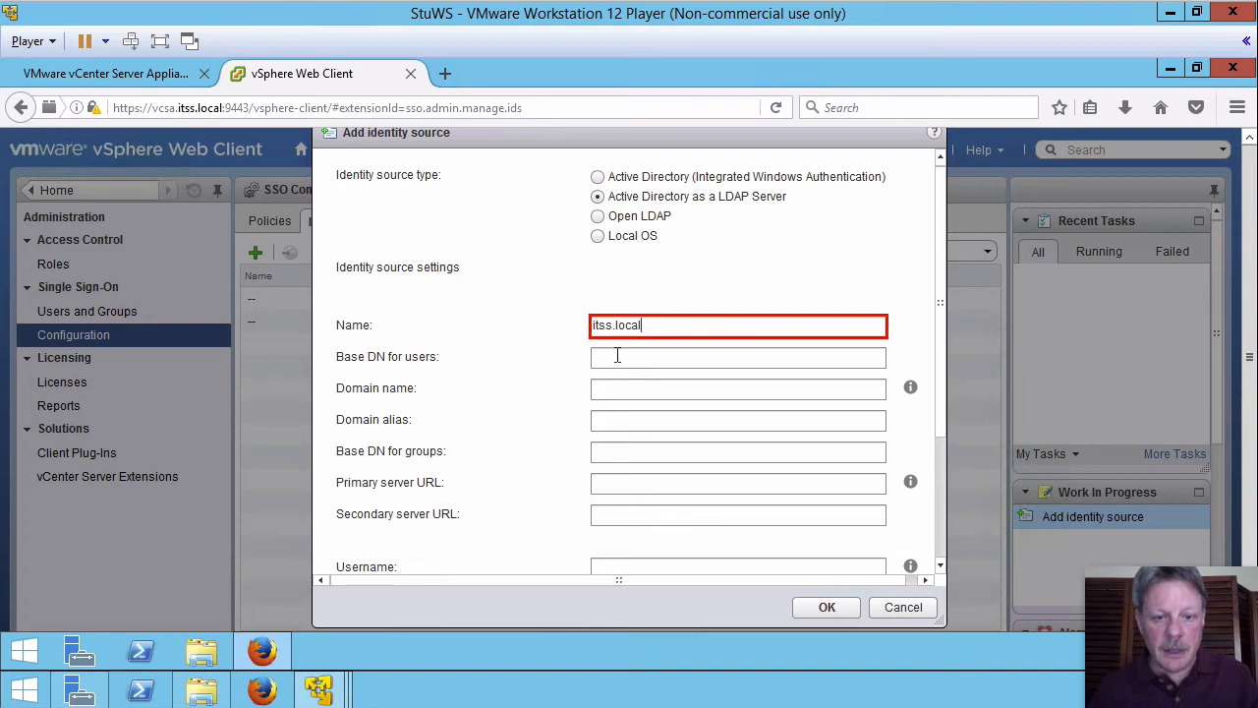
click(618, 356)
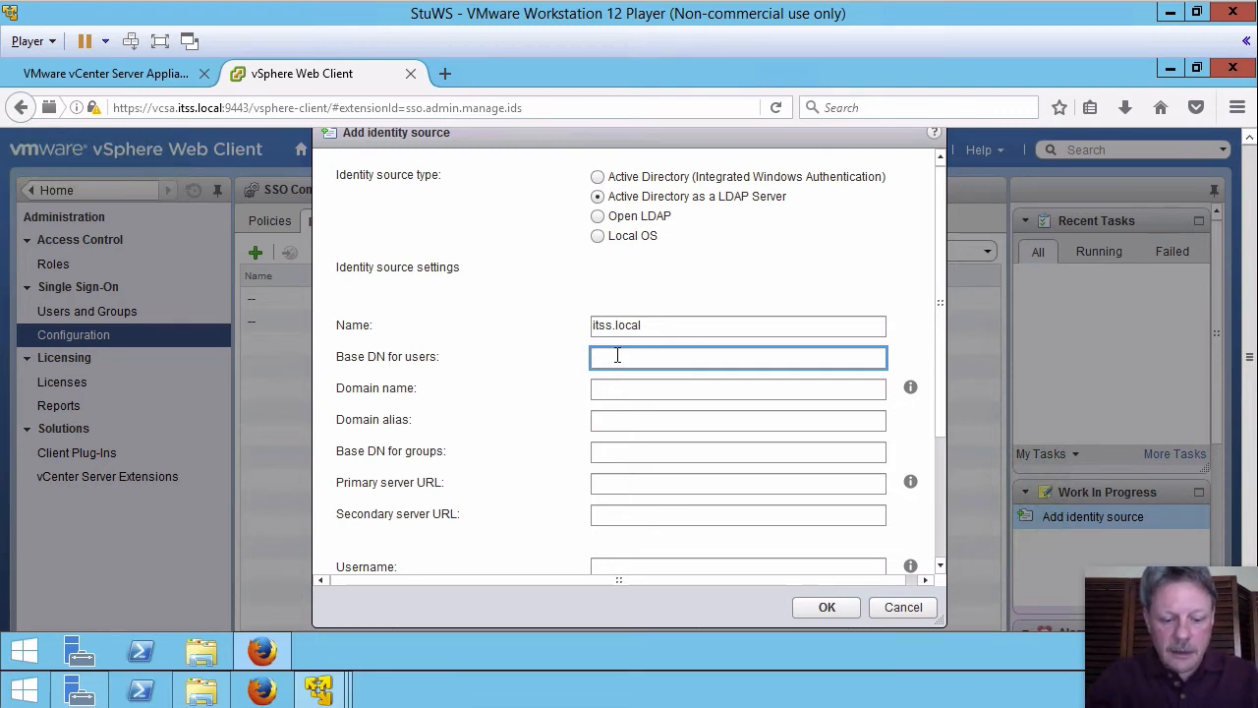
text(CN)
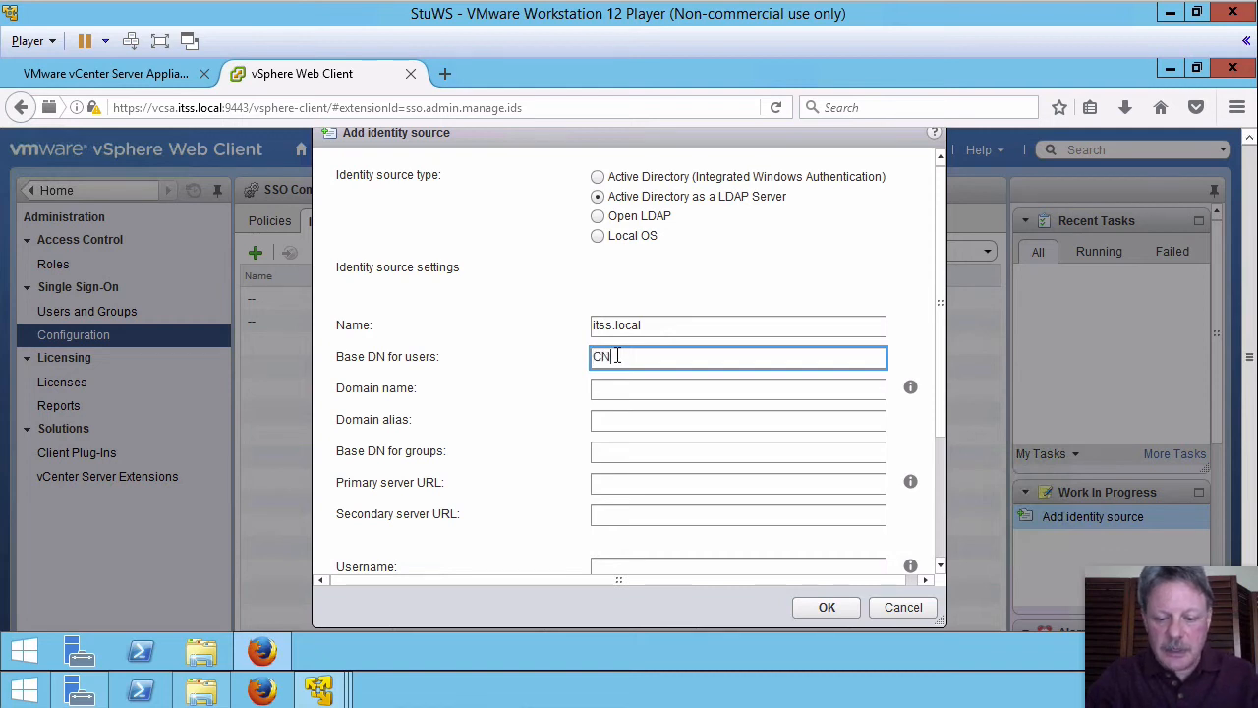
text(=User)
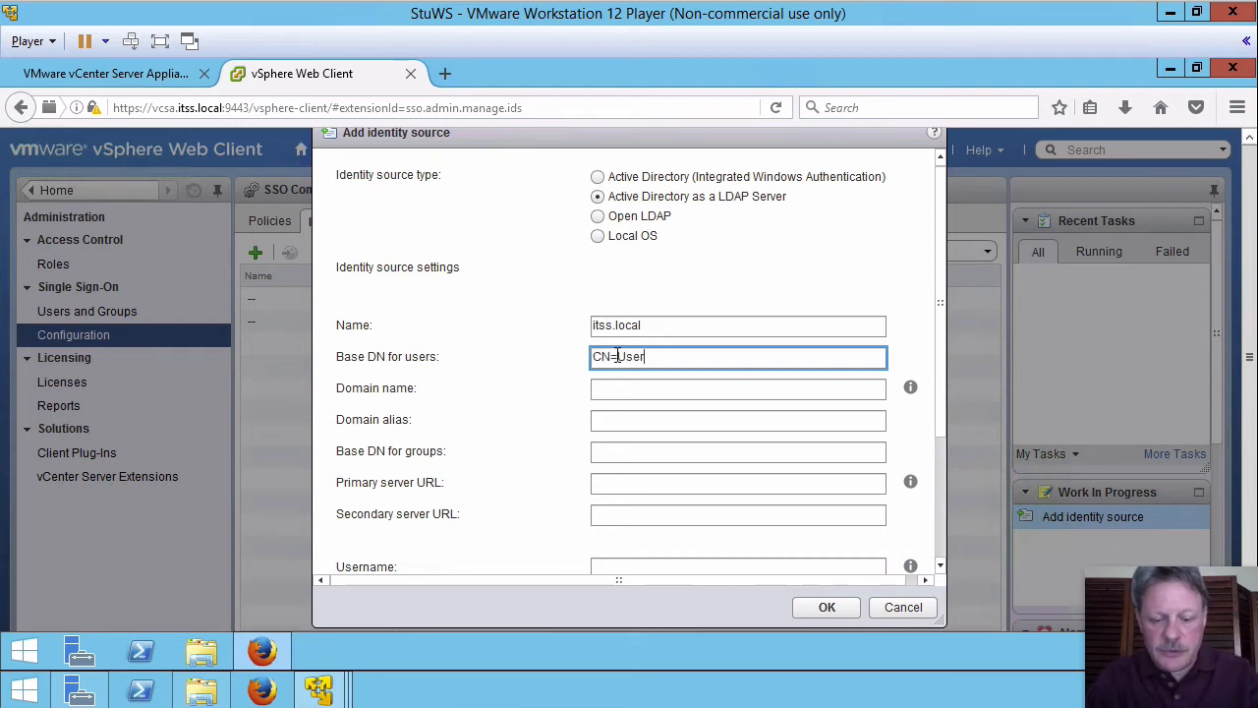
text(s,DC)
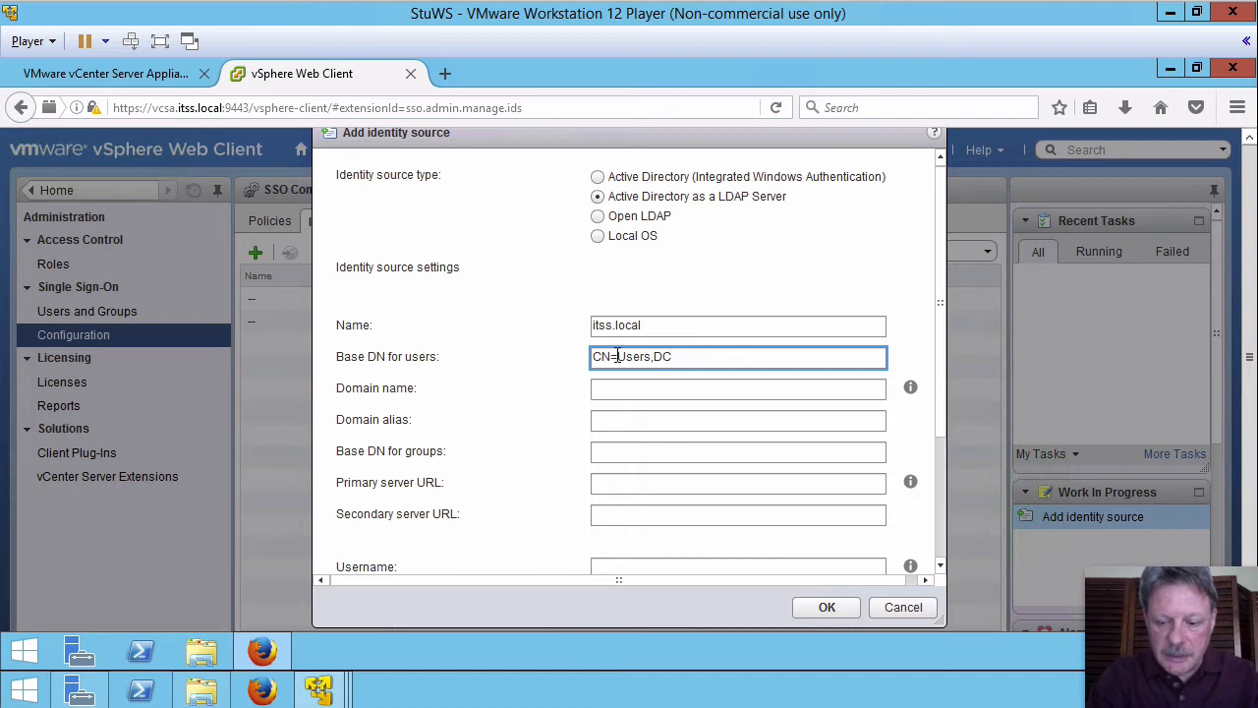
text(=itss)
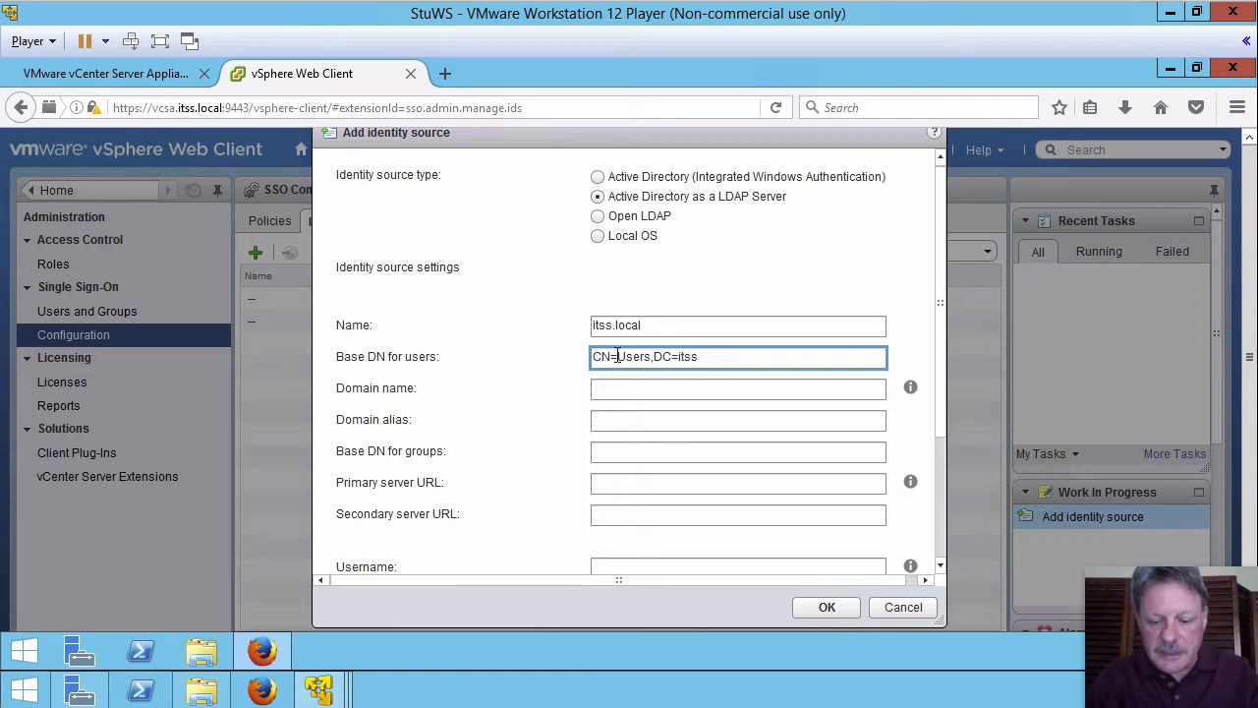
text(,)
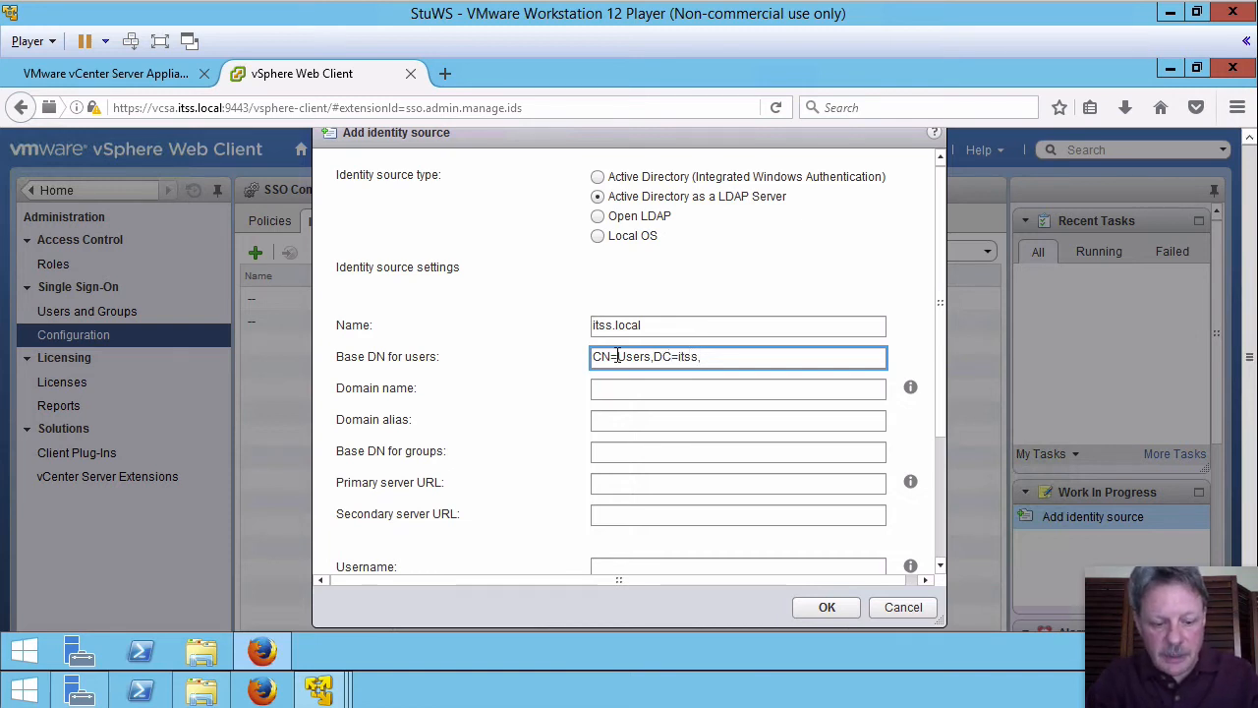
text(DC=local)
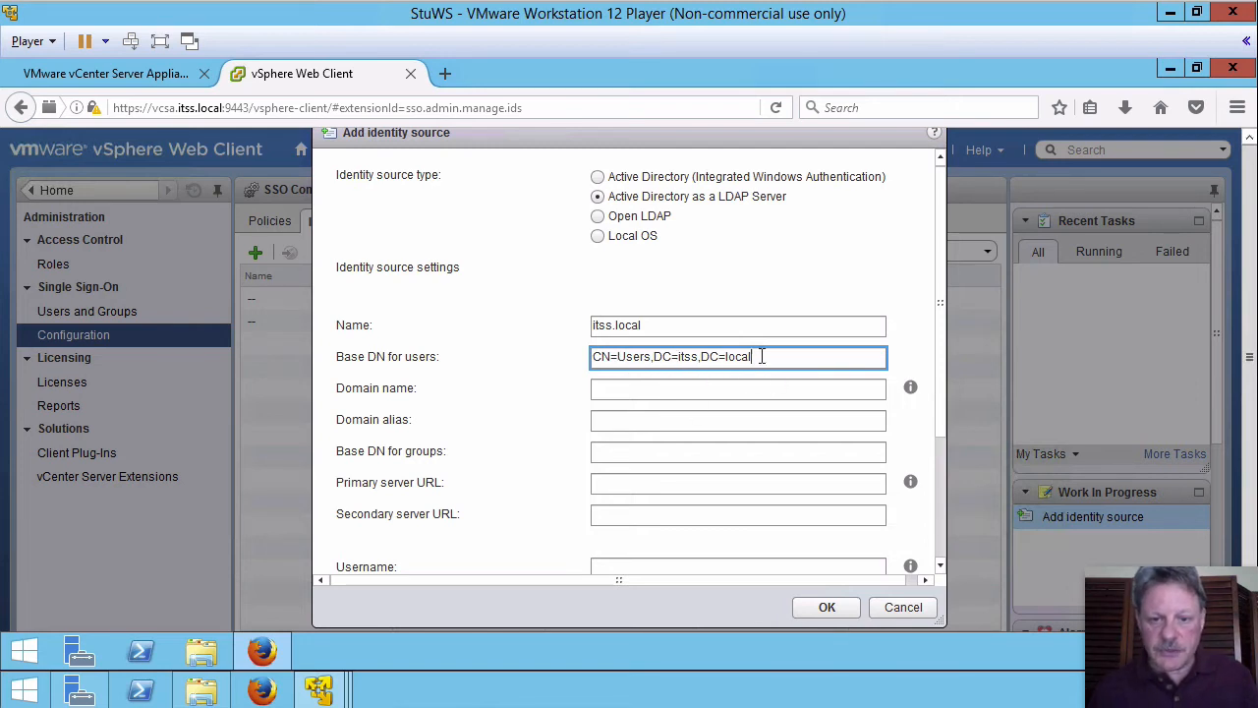
drag(764, 355, 579, 357)
key(ctrl+c)
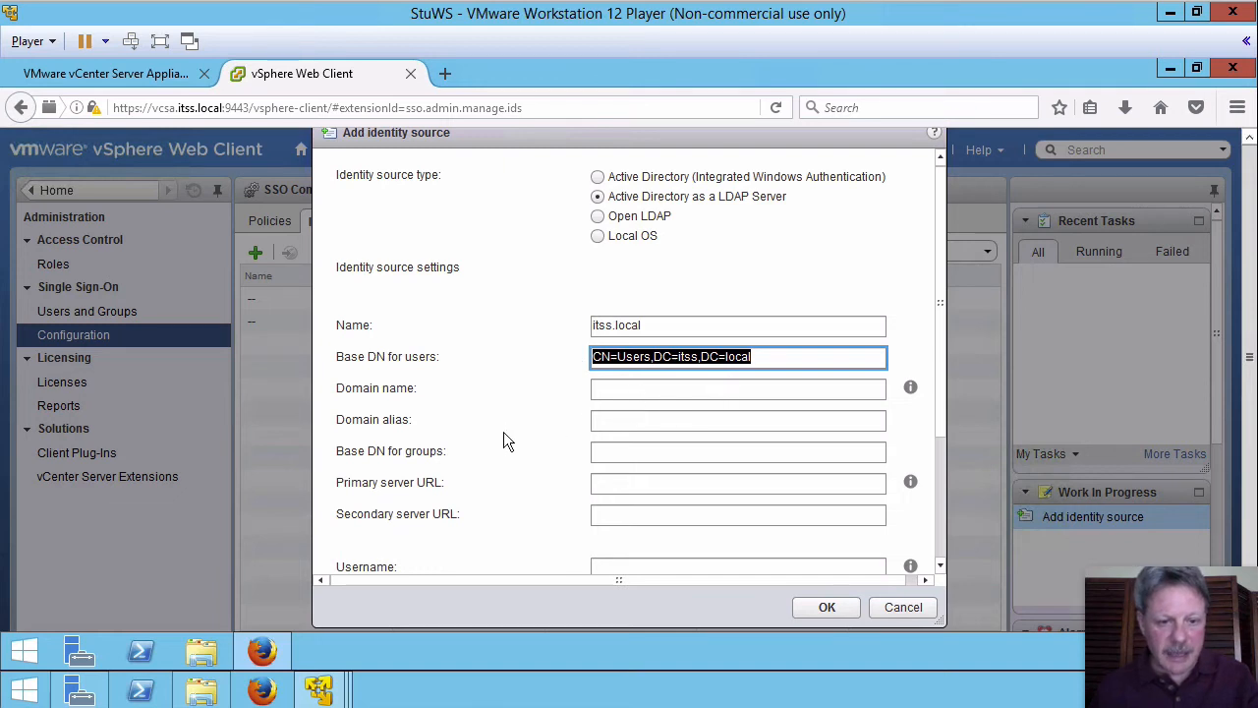
Step: Paste CN=Users,DC=itss,DC=local as groups base DN, and enter domain name itss.local and alias itss
click(646, 452)
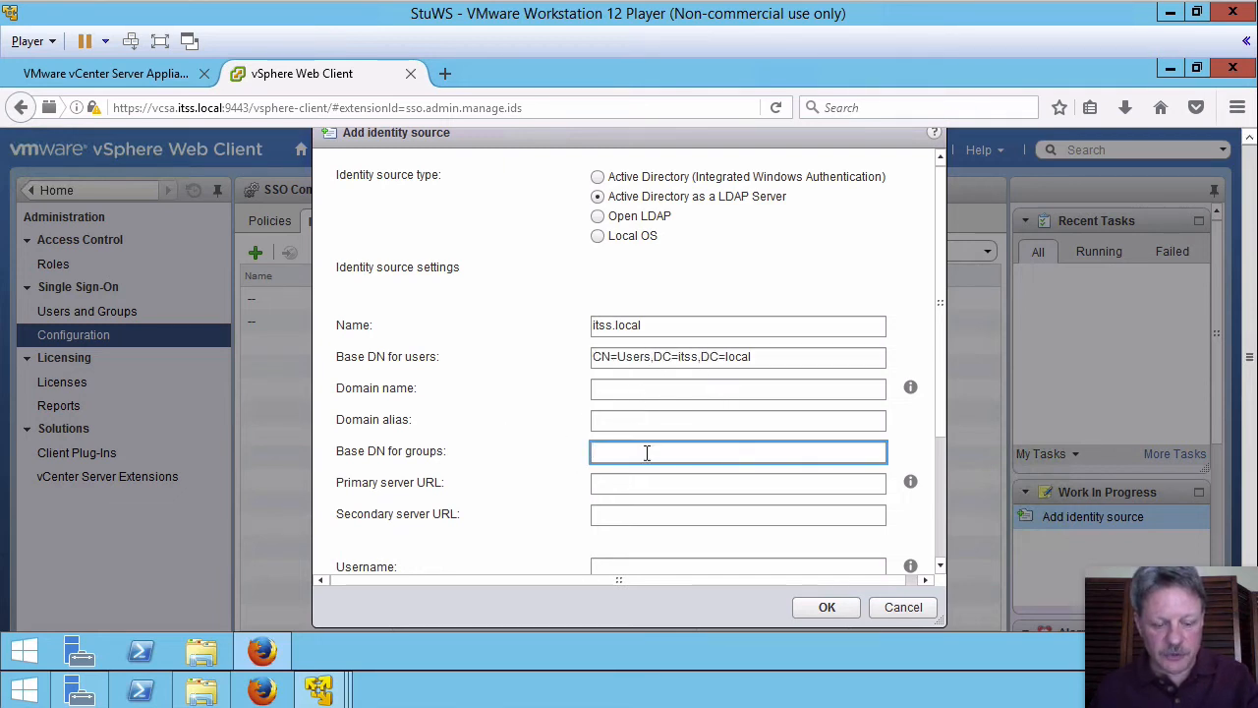
key(ctrl+v)
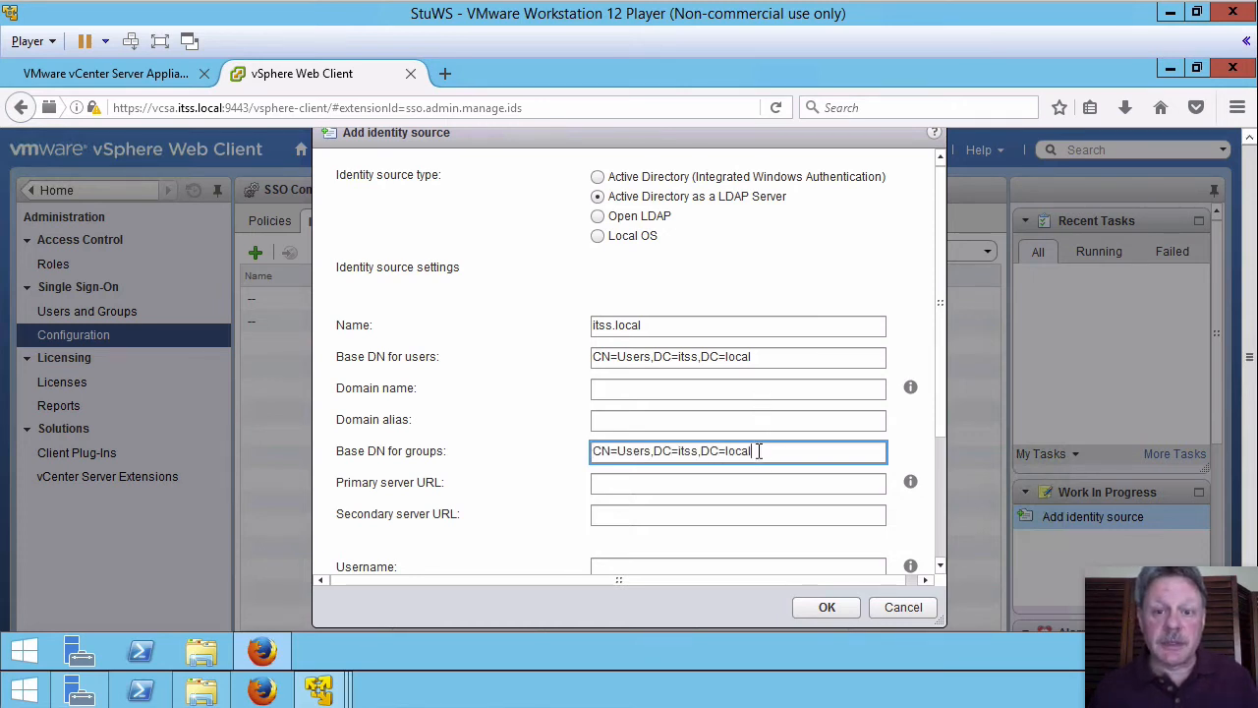
click(678, 391)
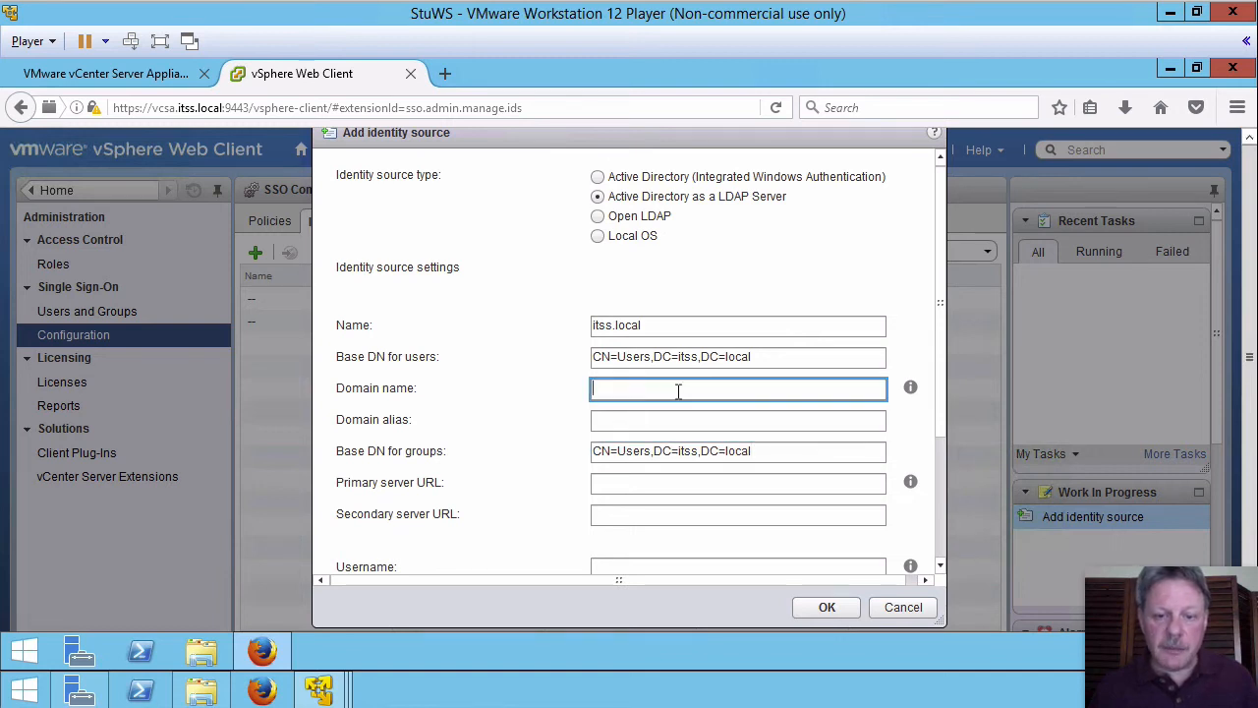
text(itss)
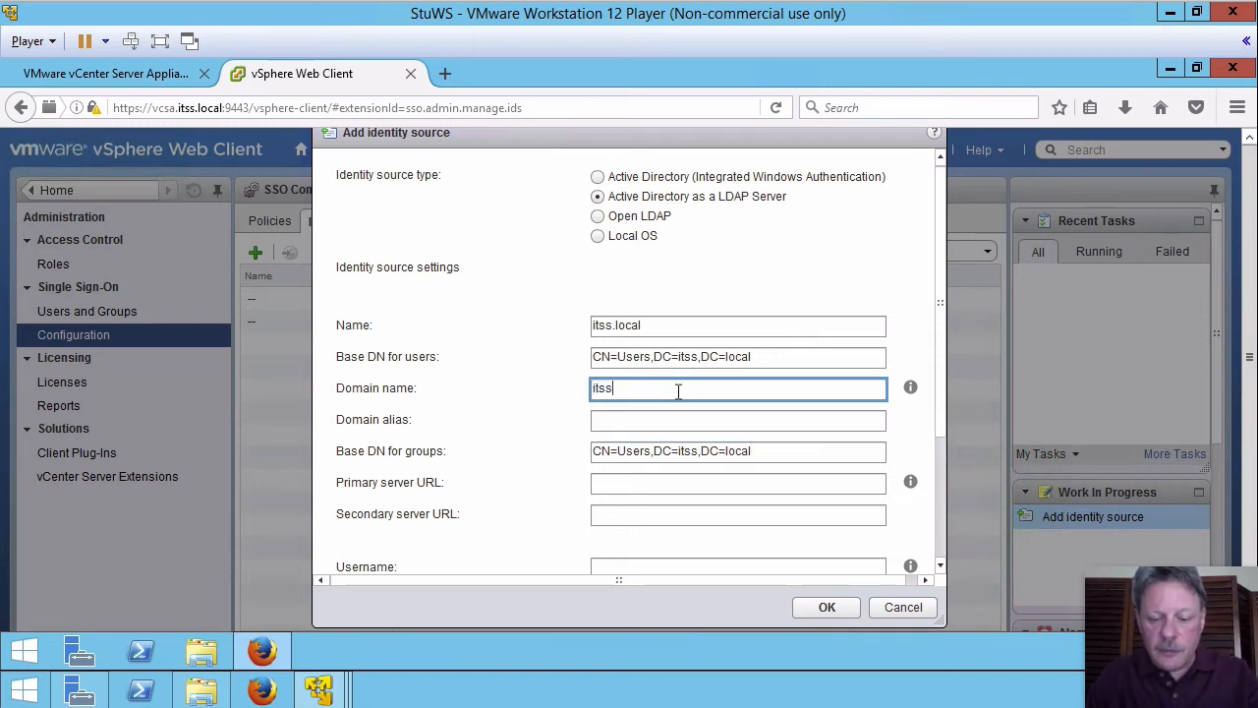
text(.local)
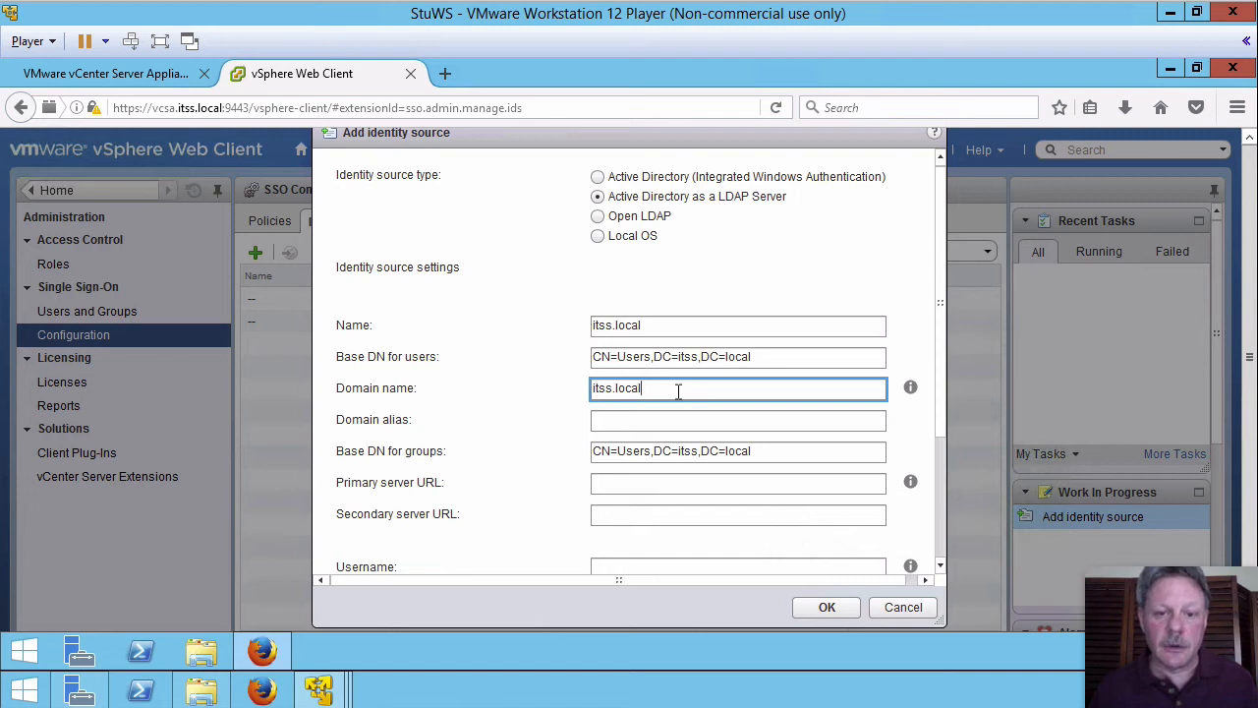
click(659, 414)
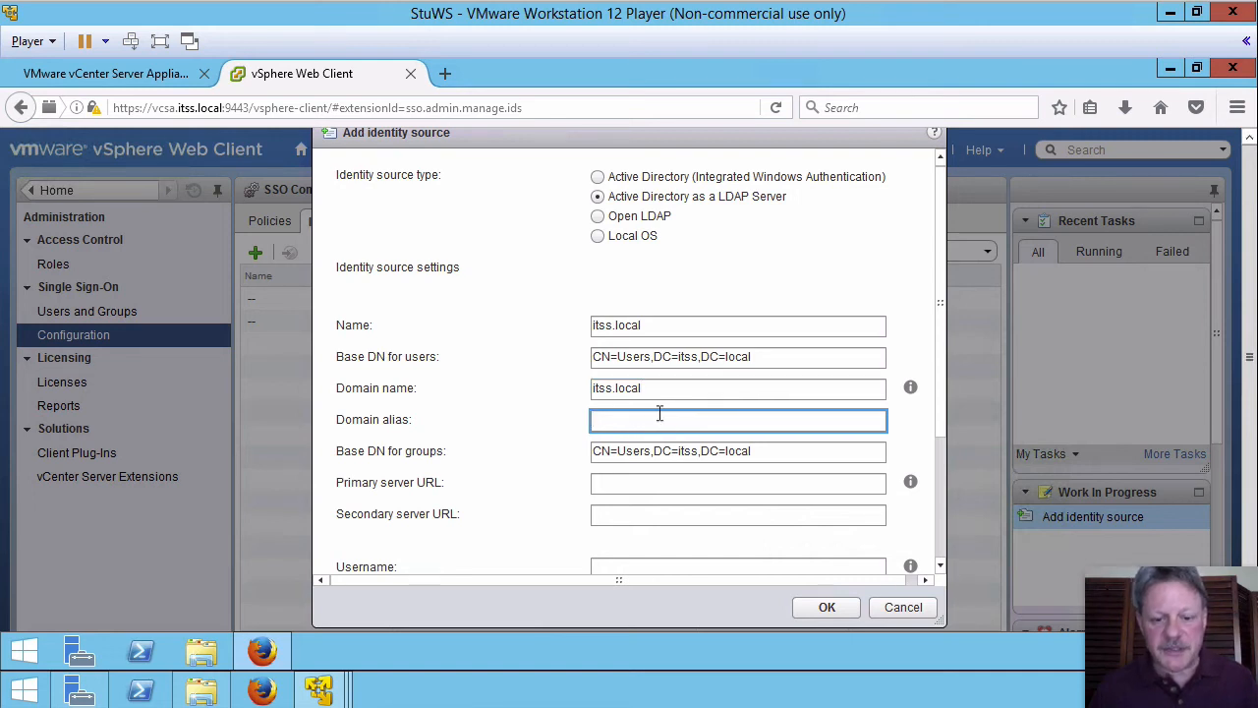
text(itss)
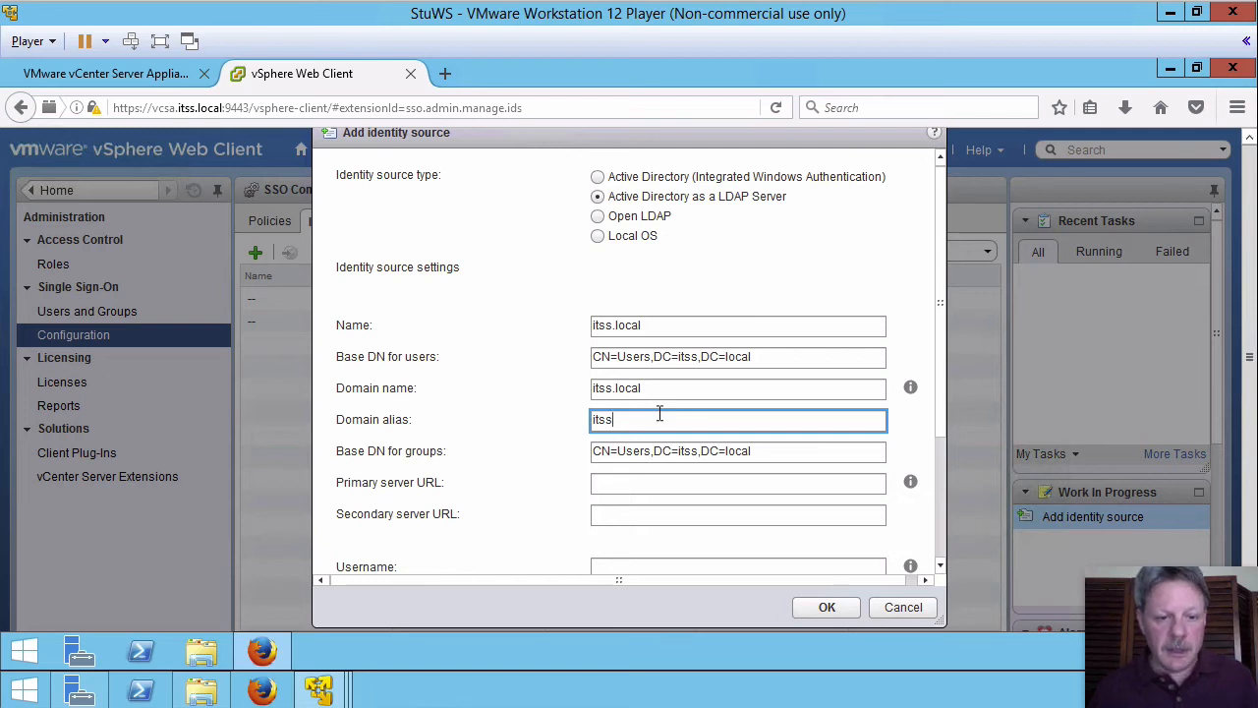
click(658, 484)
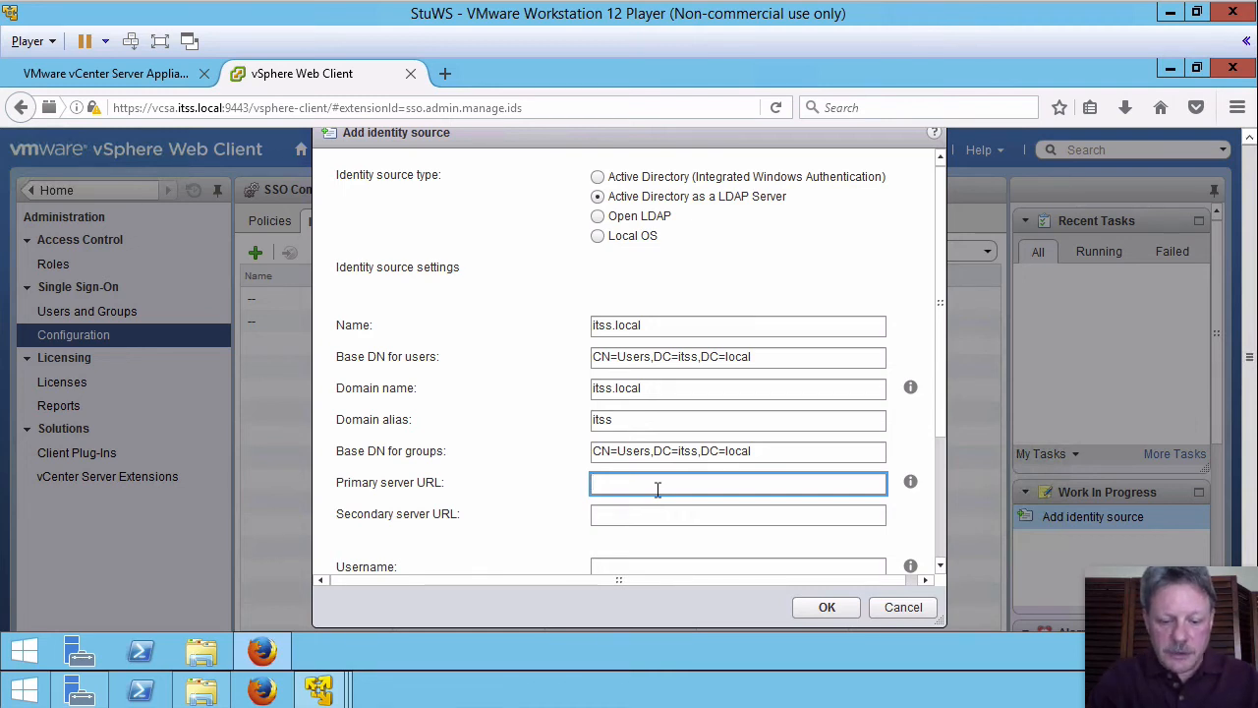
Step: Enter ldap://itss.local:389 as the primary server URL
text(ldap)
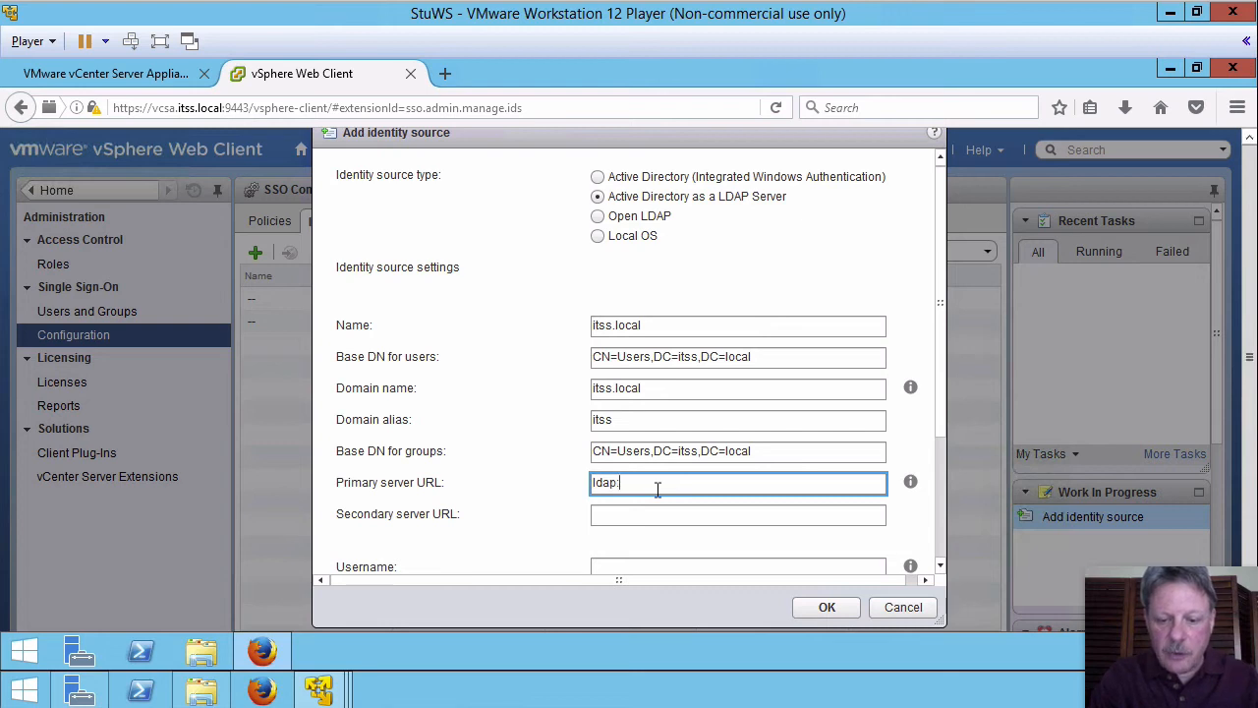
text(://)
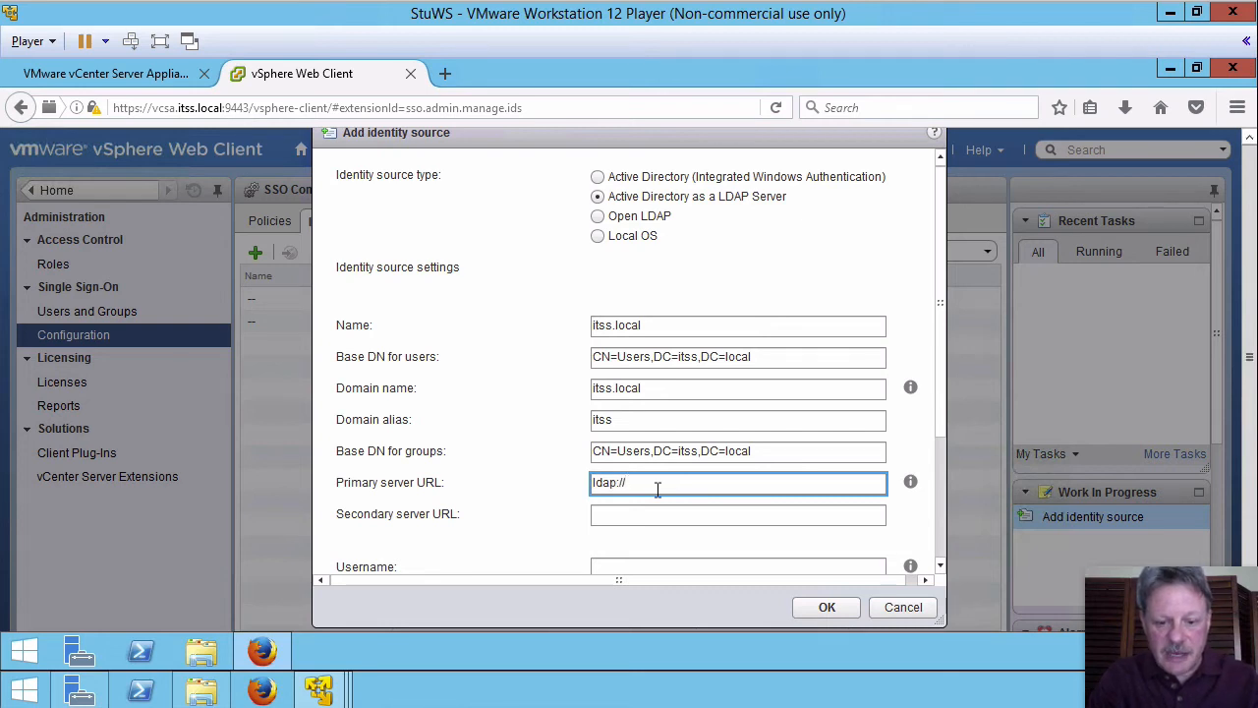
text(itss.l)
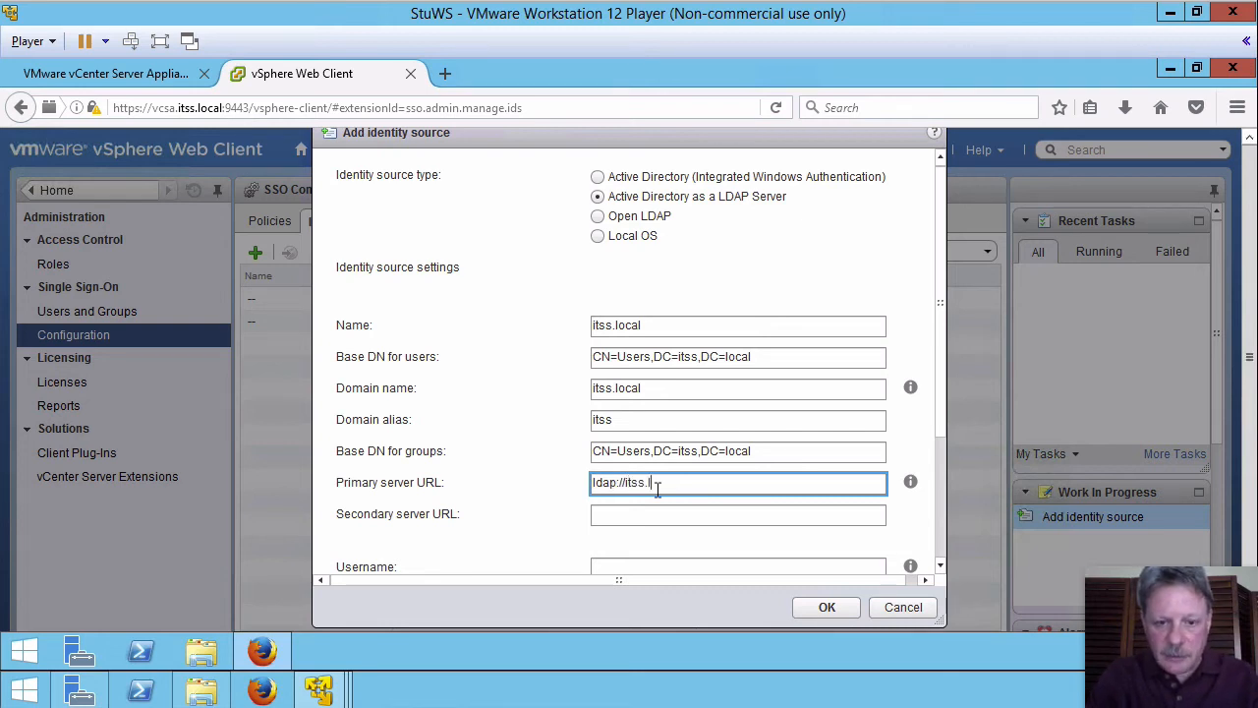
text(ocal)
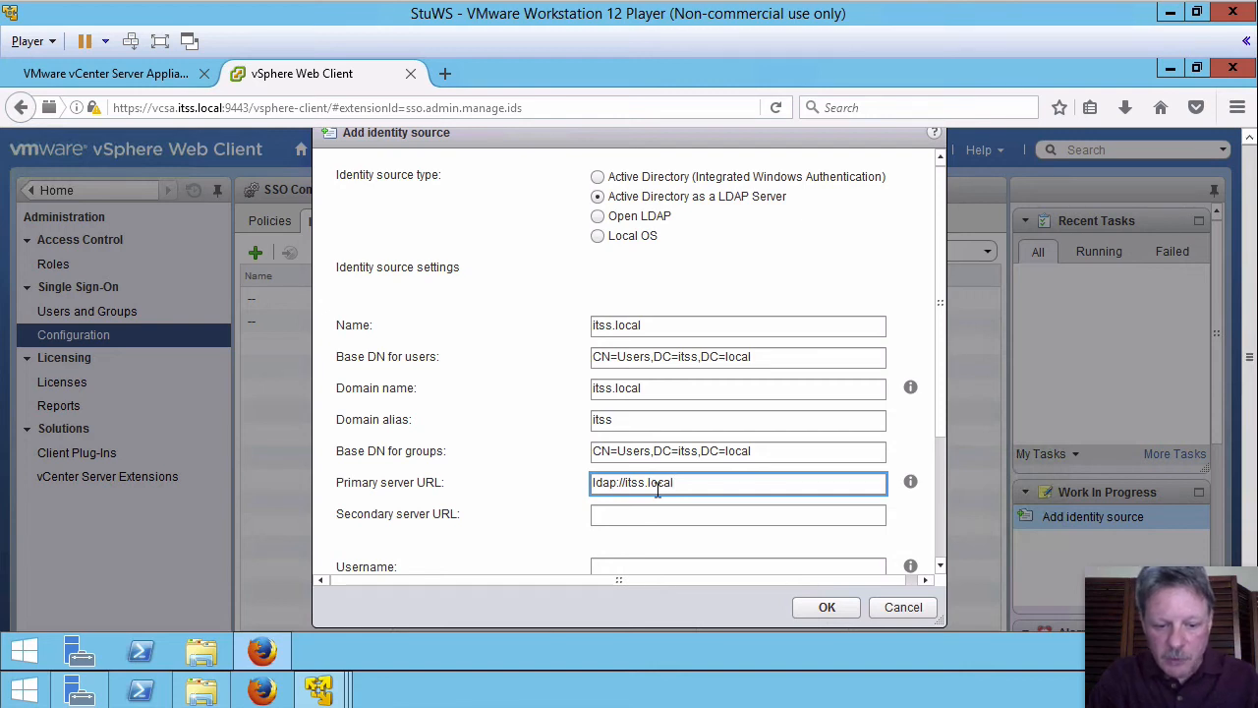
text(:389)
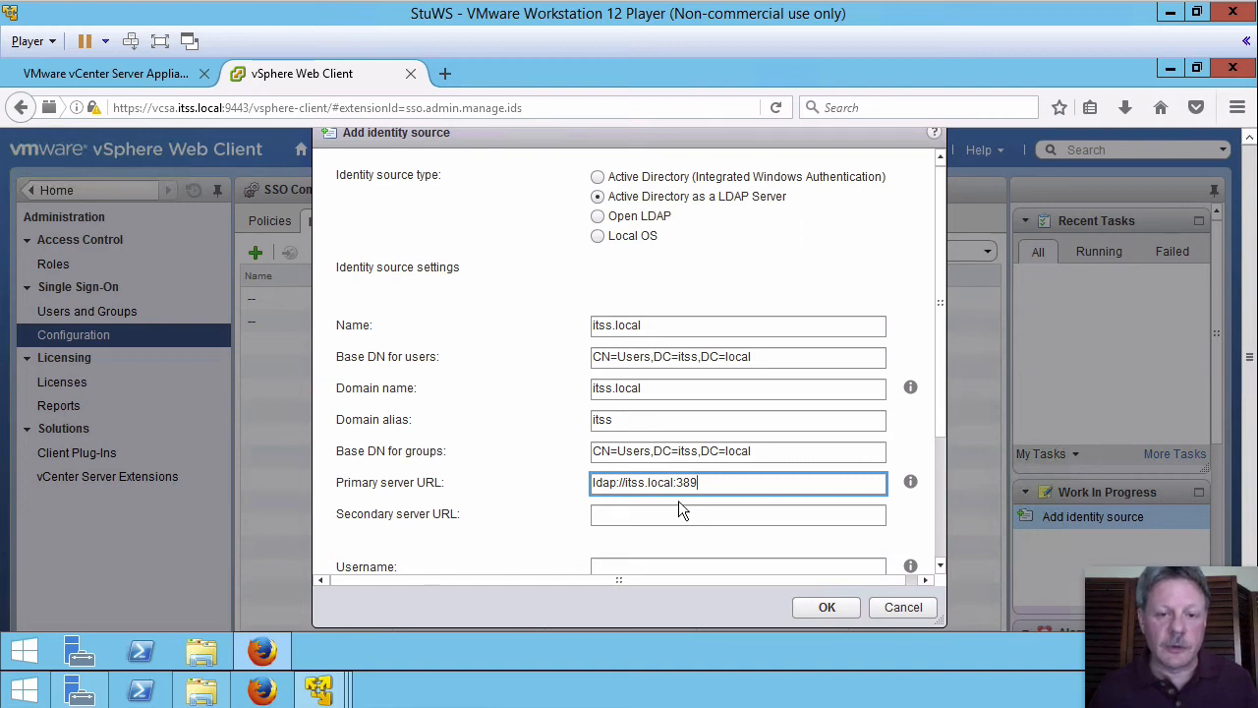
Step: Fill in the domain bind account's username and password, then run Test Connection
click(663, 563)
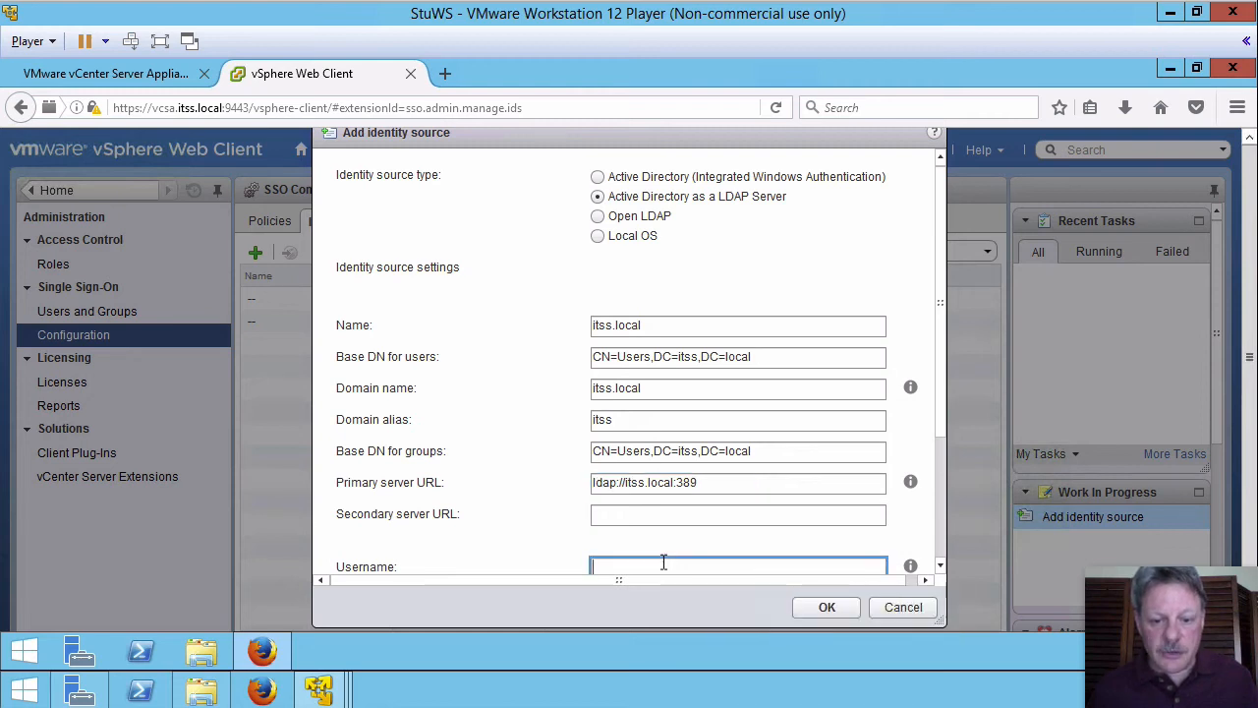
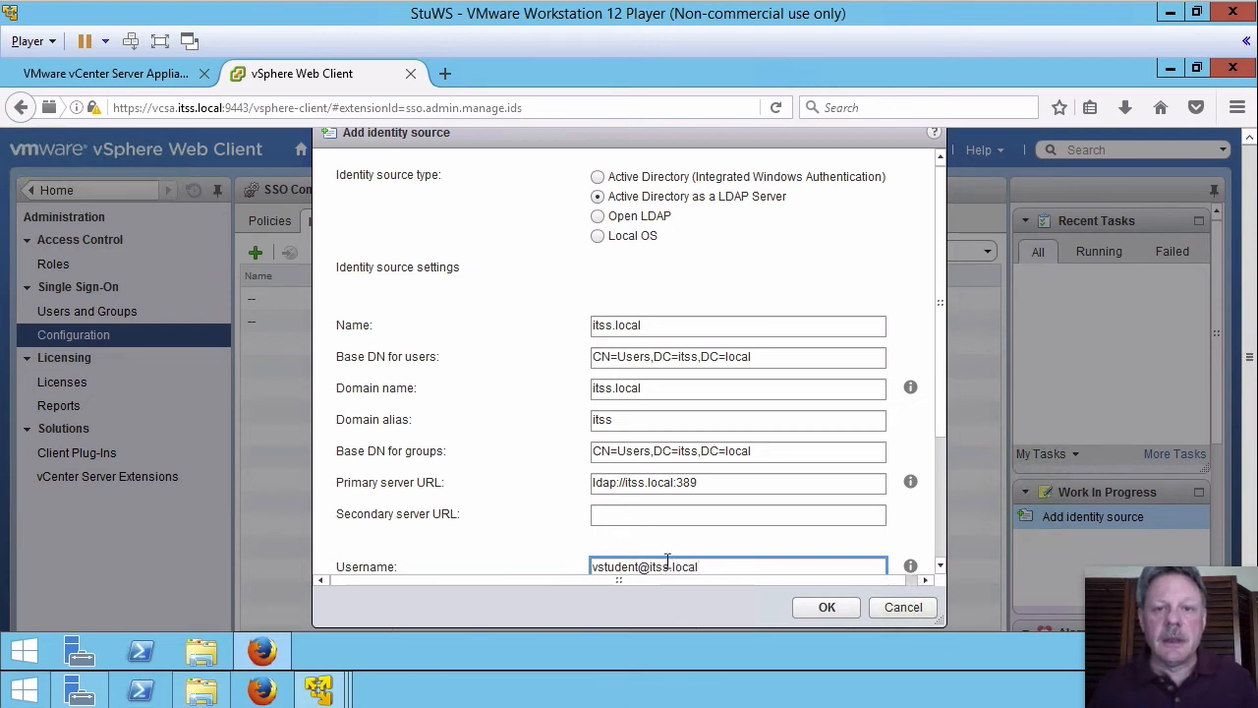
drag(941, 430, 941, 488)
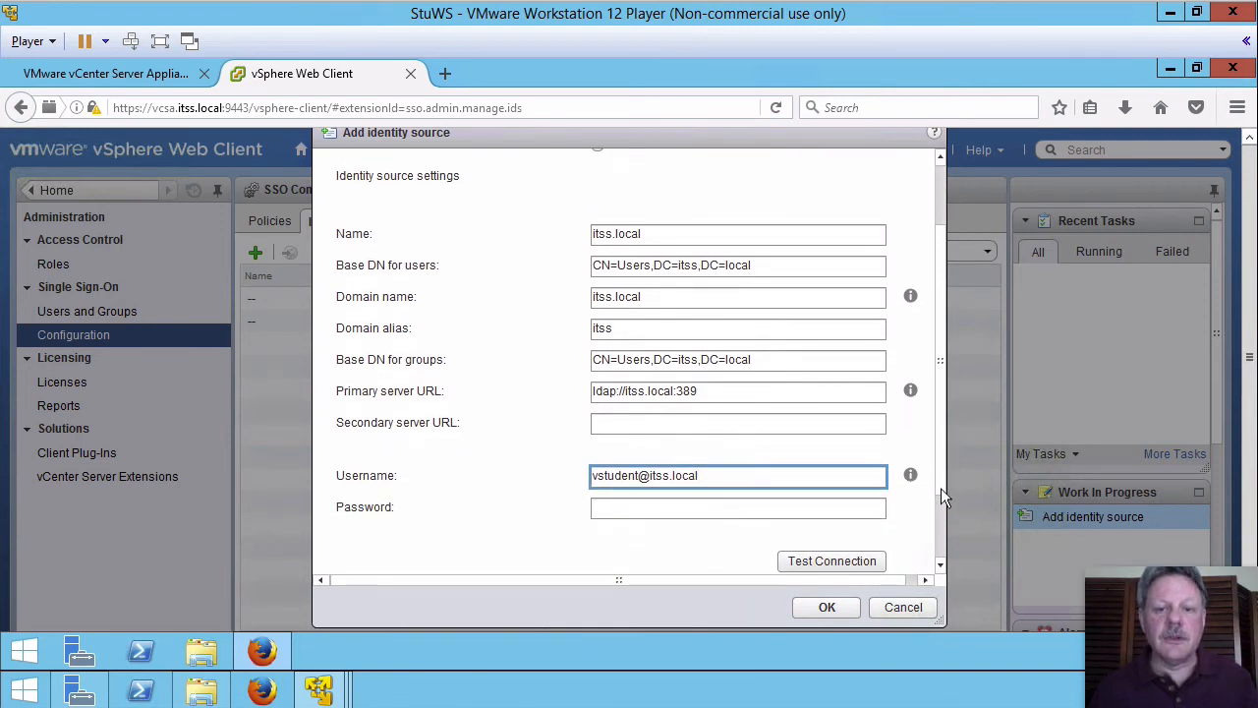
click(791, 508)
text(P)
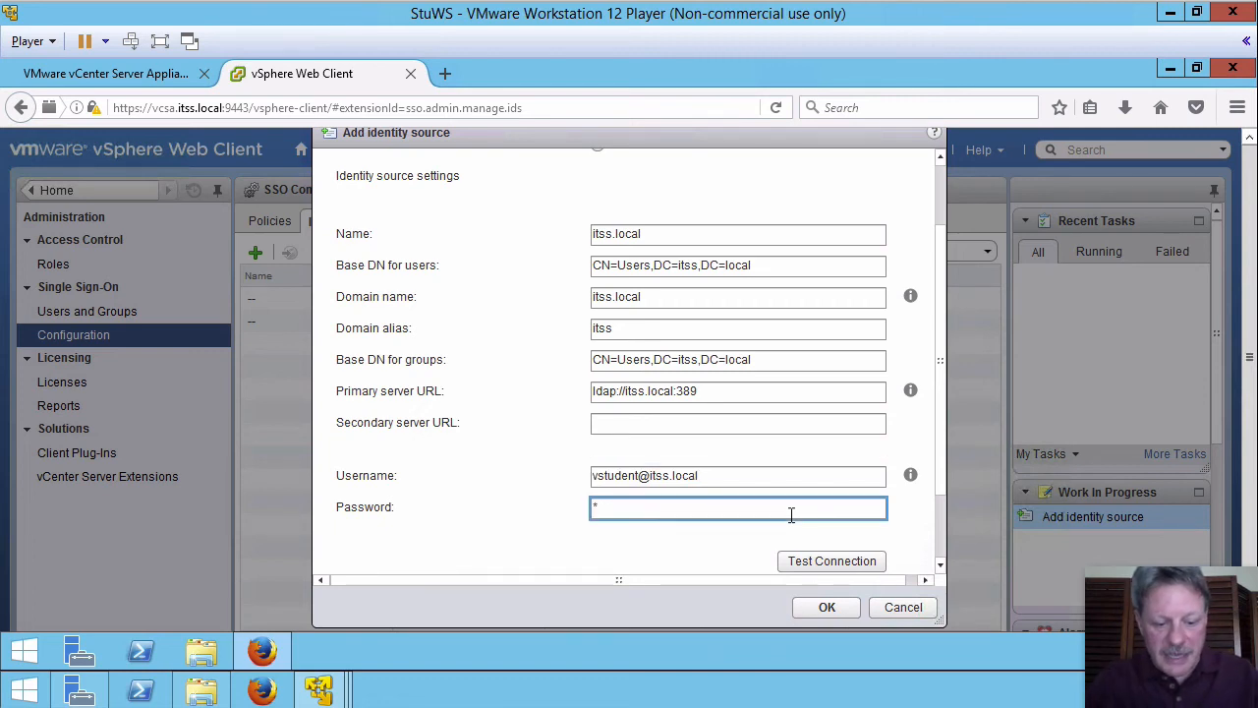
text(a$$w0rd)
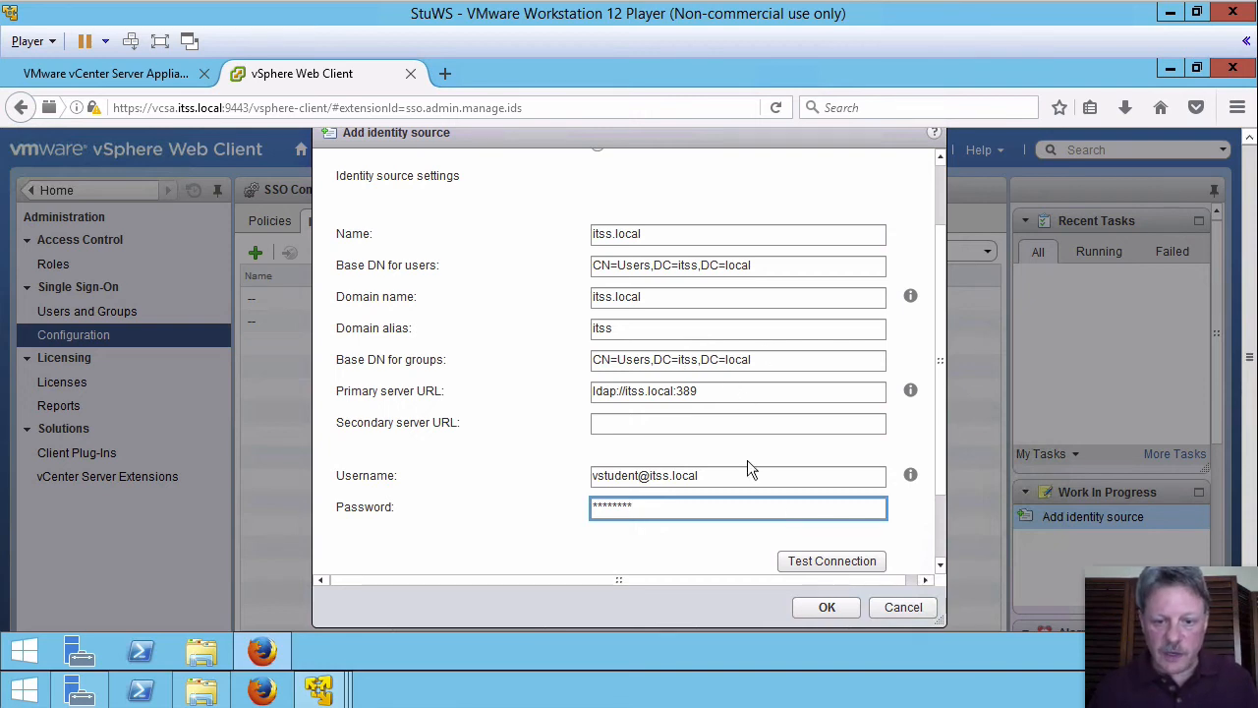
click(812, 564)
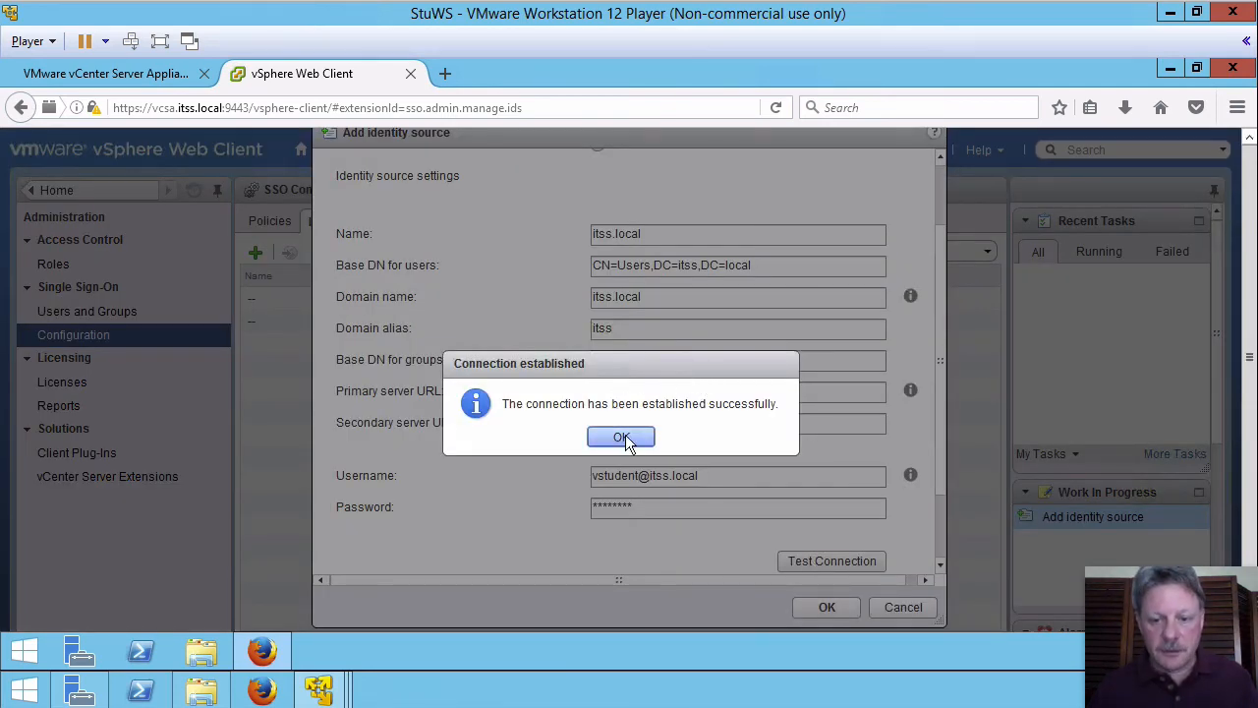
Step: Acknowledge the connection-established message and save the itss.local identity source
click(625, 434)
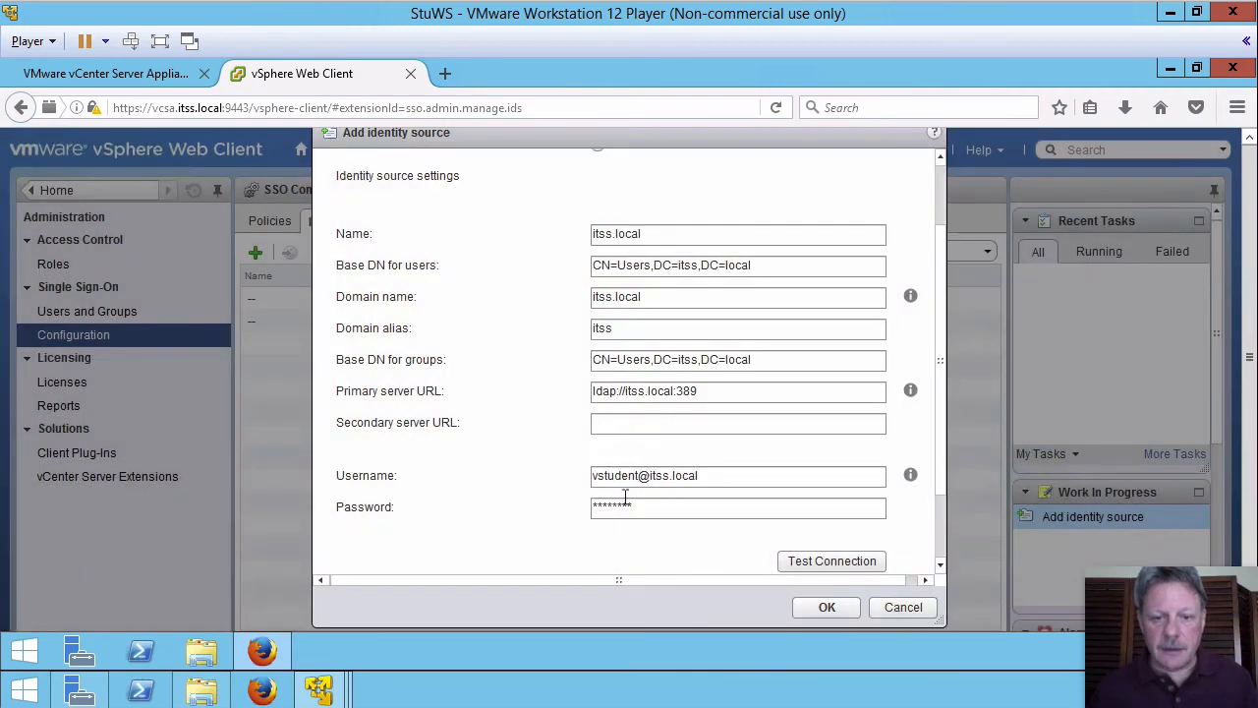
click(806, 605)
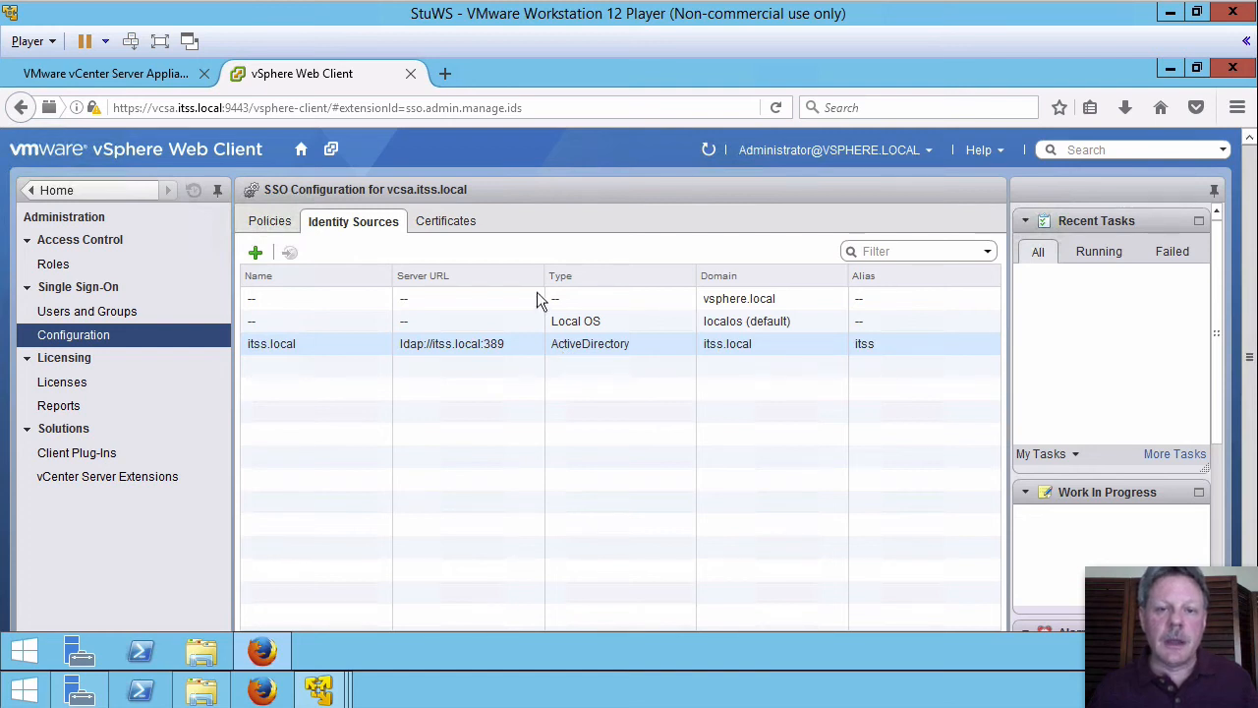
Step: Show the vsphere.local groups on the Groups tab of Single Sign-On Users and Groups
click(455, 326)
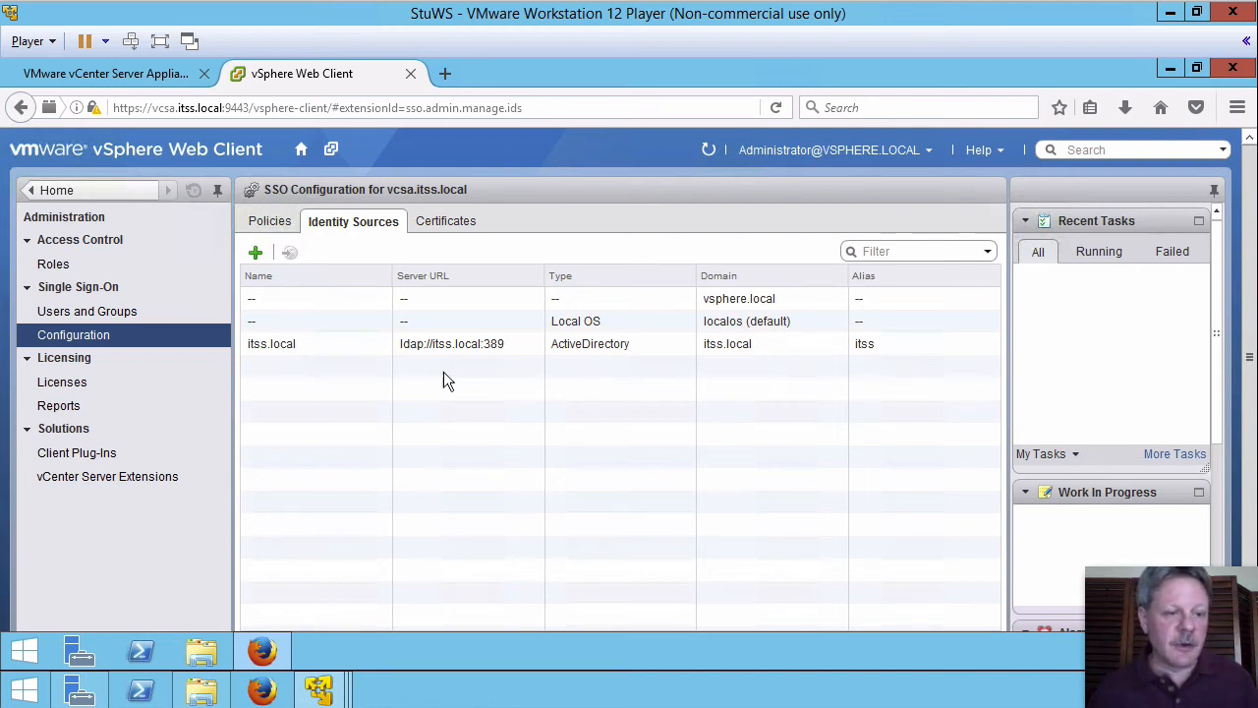
click(110, 310)
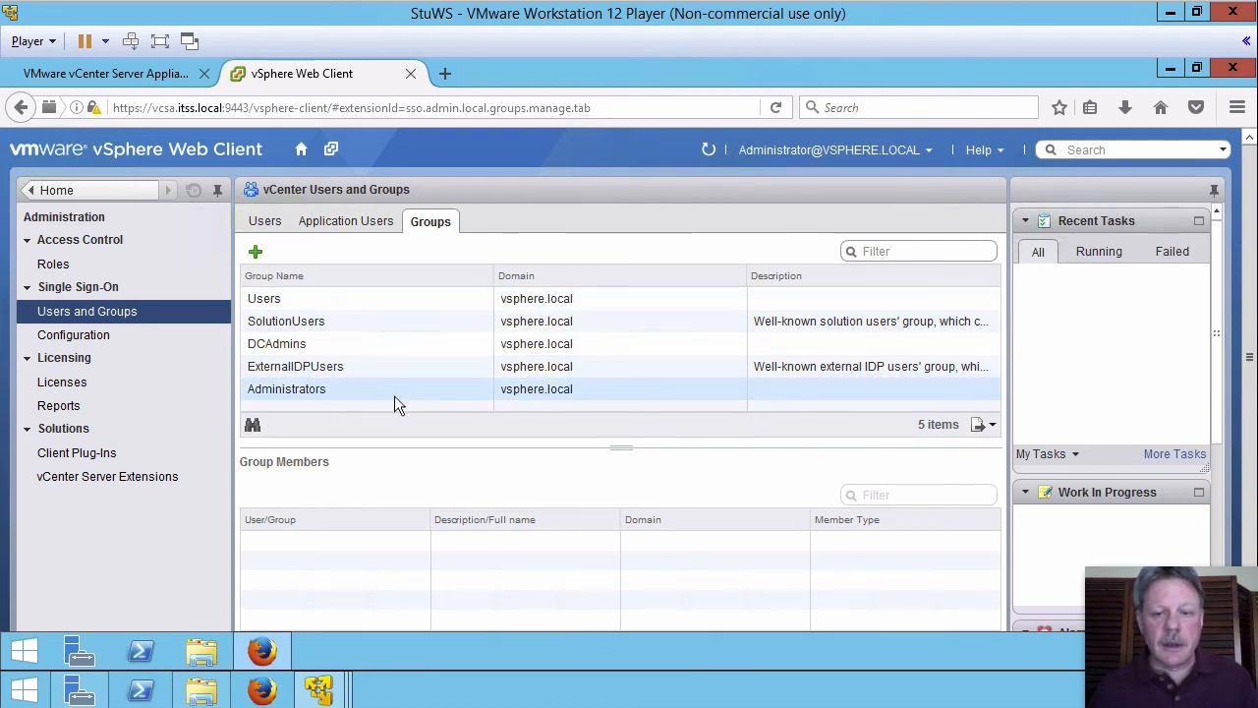
Step: Select the Administrators group and bring up Add Principals for it
click(303, 388)
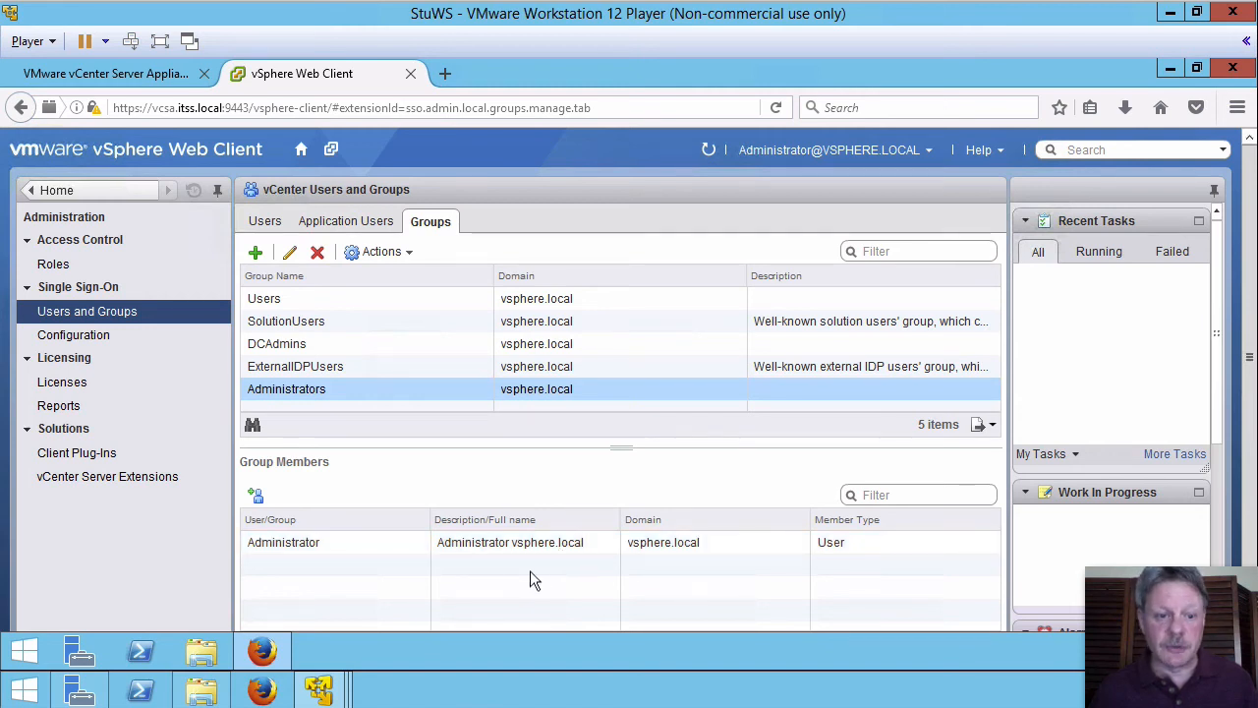
click(256, 495)
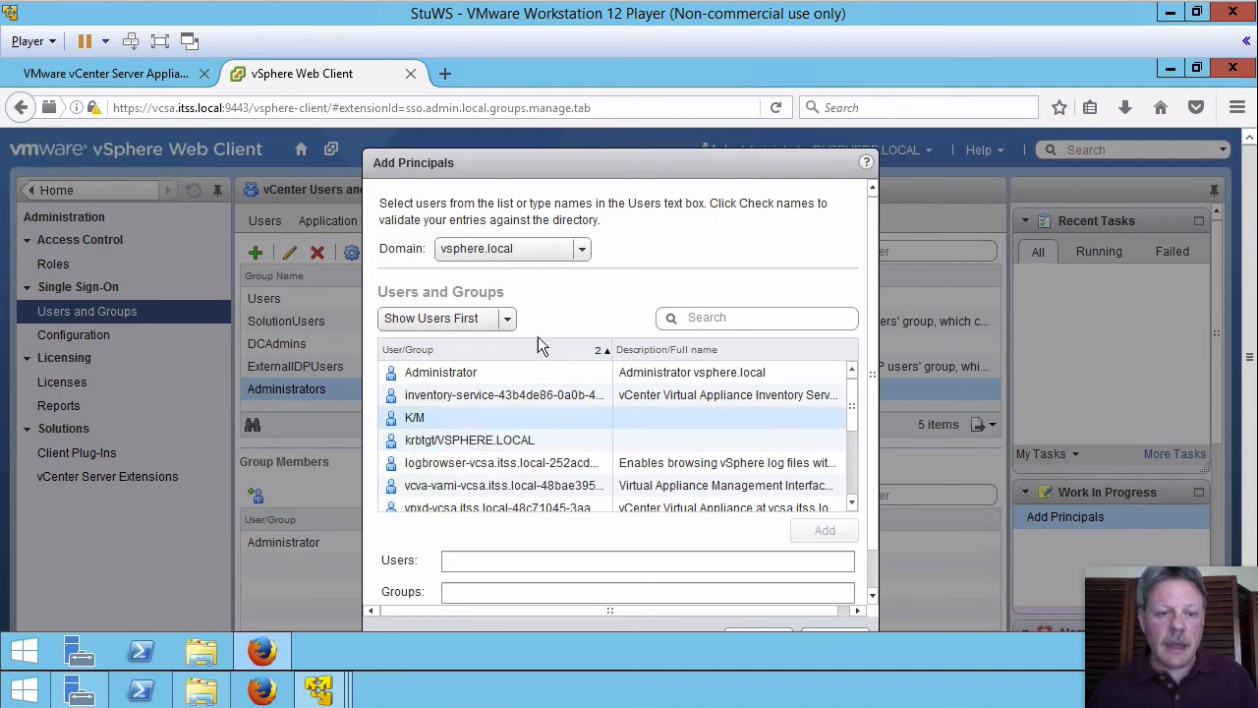
Step: Add the itss.local ESX Admins group, found by searching 'esx', to Administrators
click(581, 248)
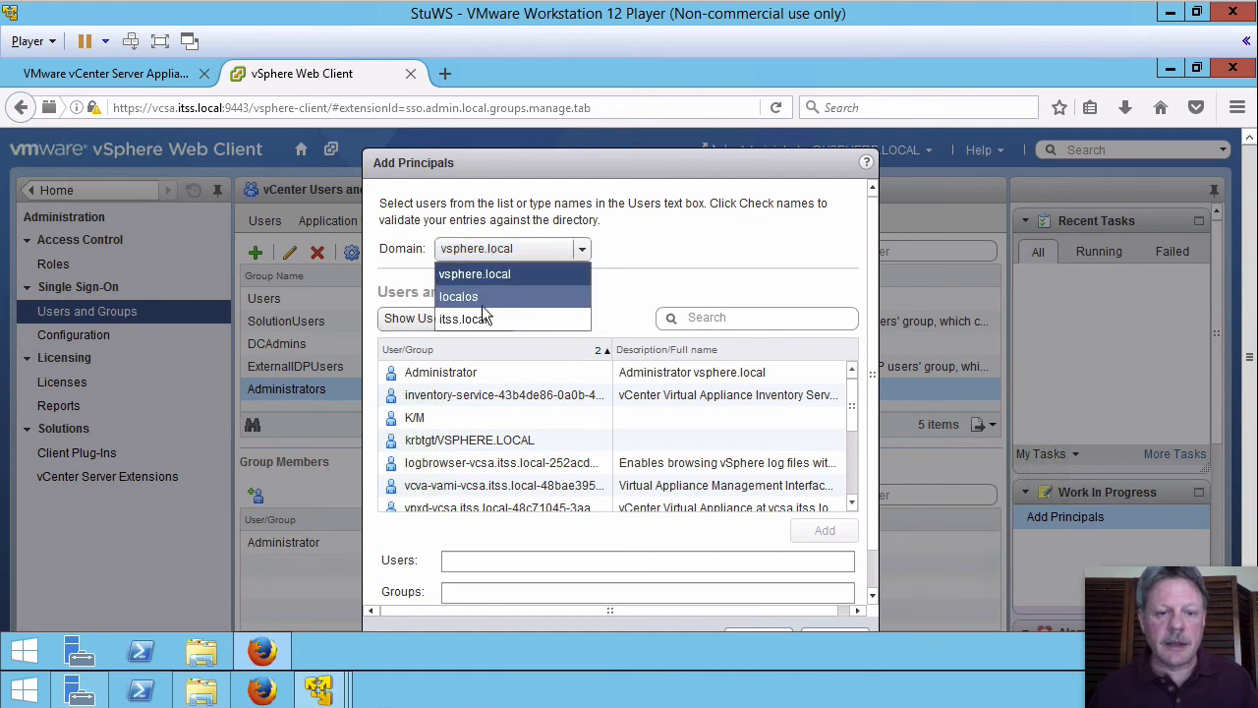
click(480, 320)
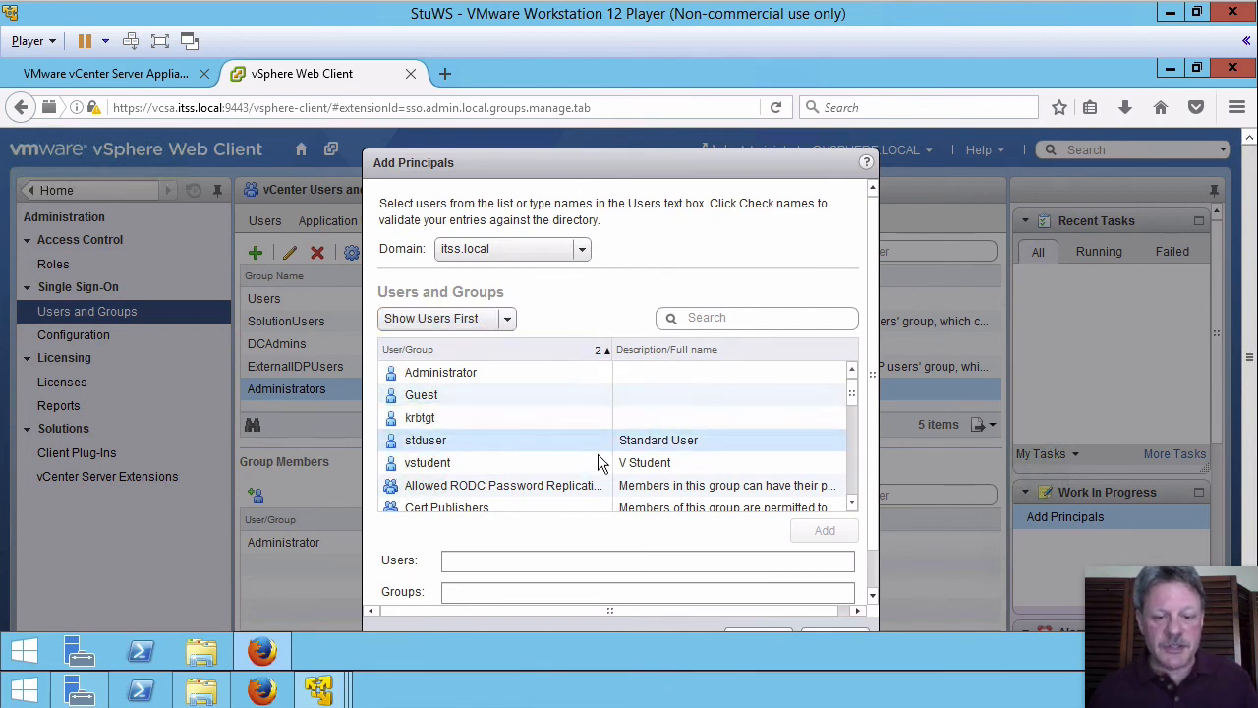
click(755, 318)
text(esx)
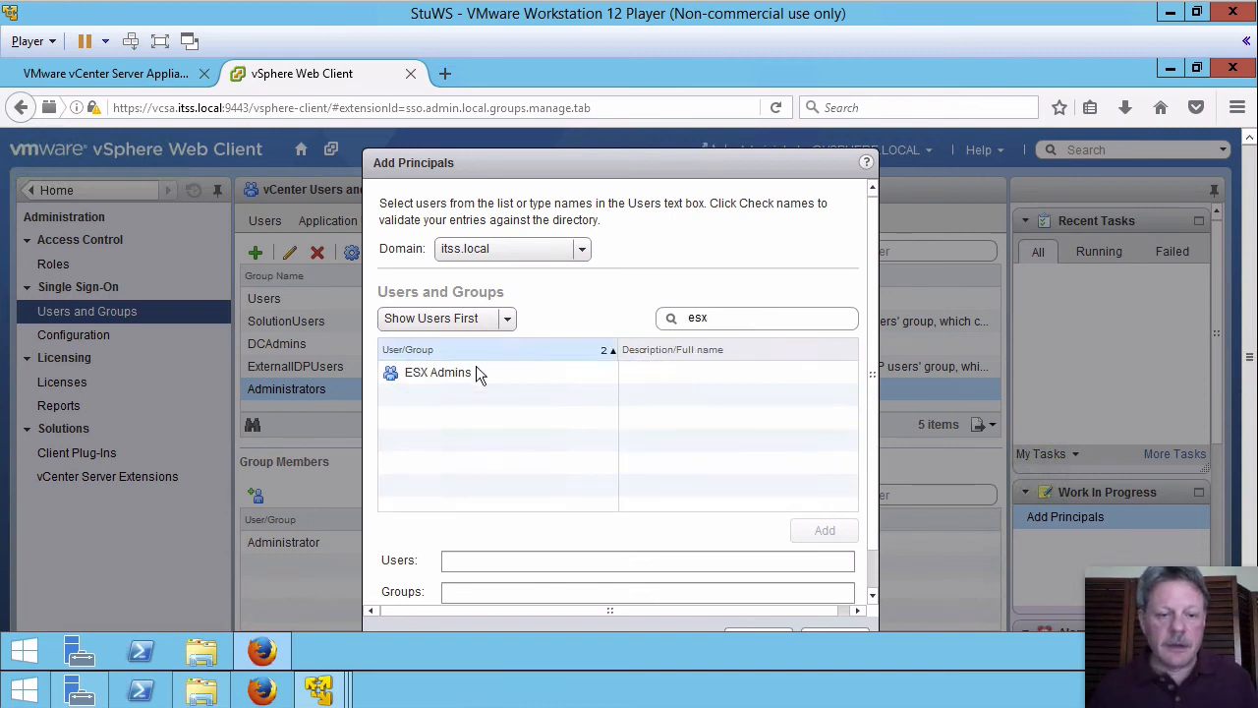
double_click(433, 372)
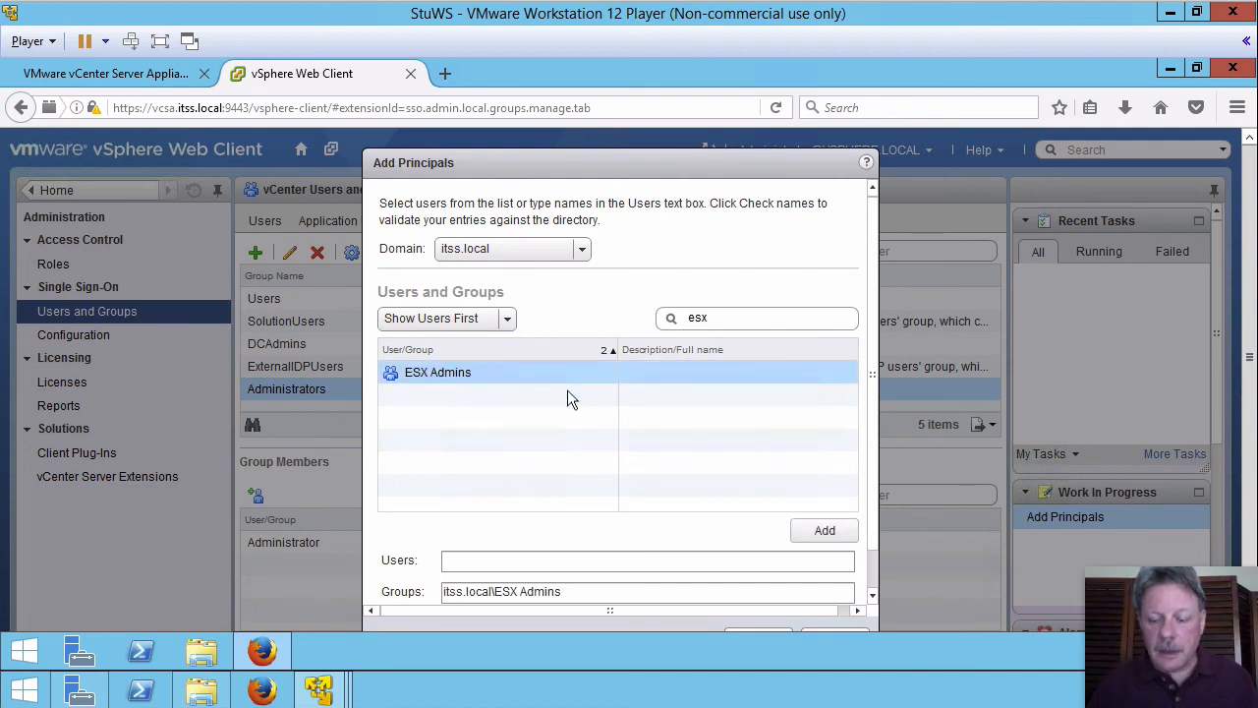
key(Return)
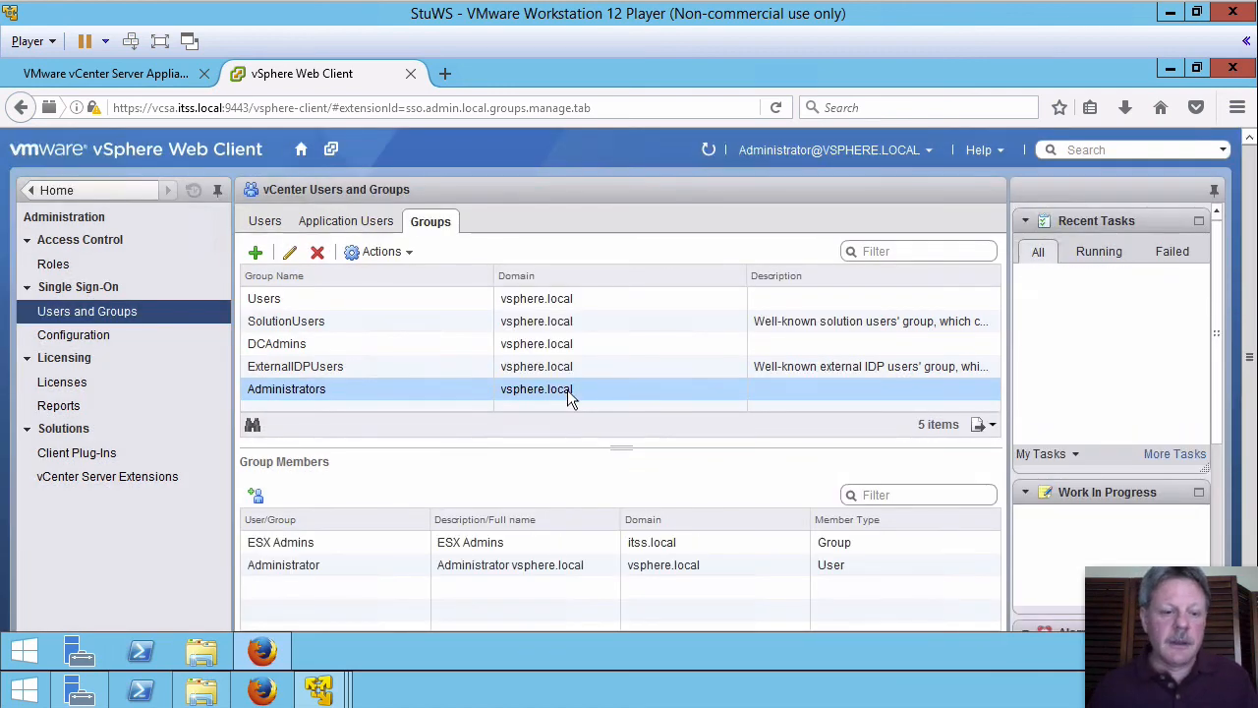